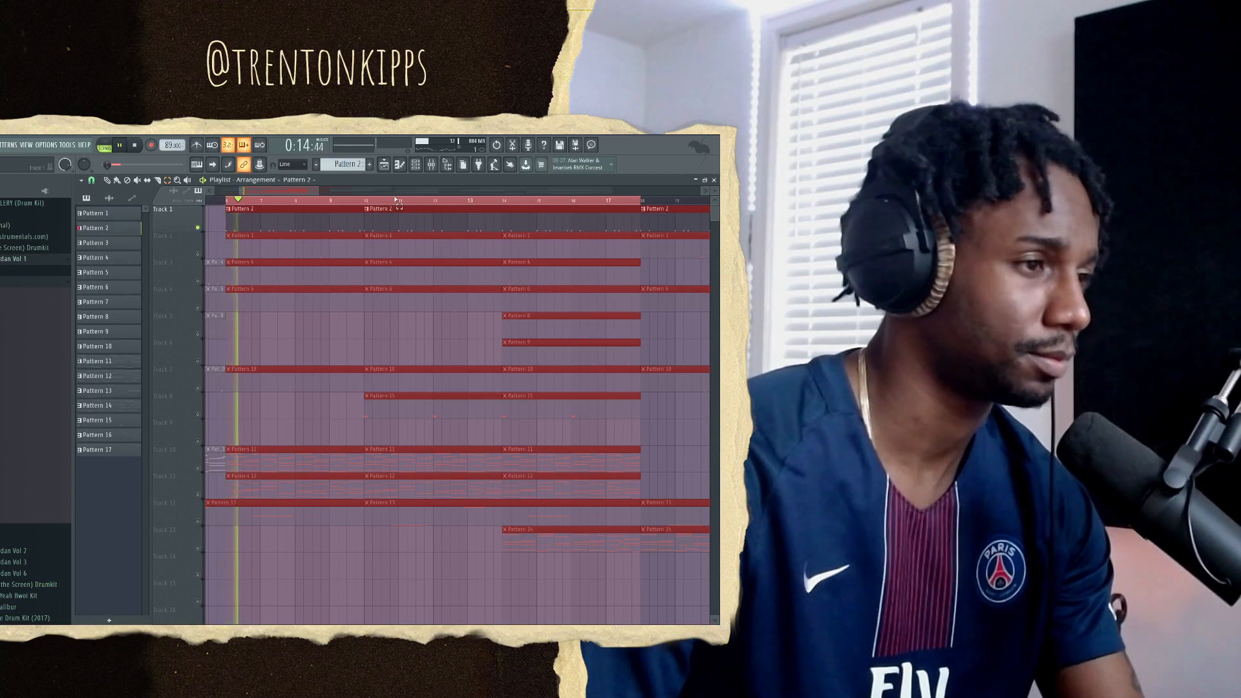
Unmute Track 2 and examine the kick notes of Pattern 2 and the snare notes of Pattern 1 in the piano roll.
double_click(249, 223)
key("F5")
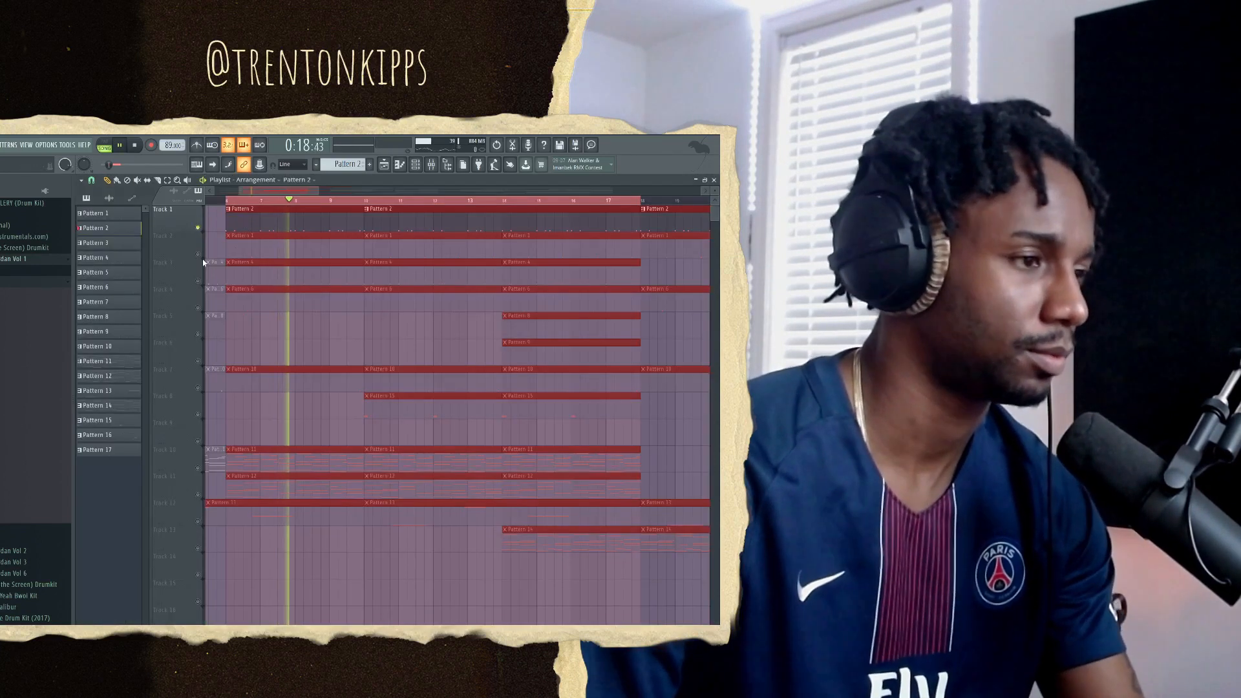
left_click(198, 255)
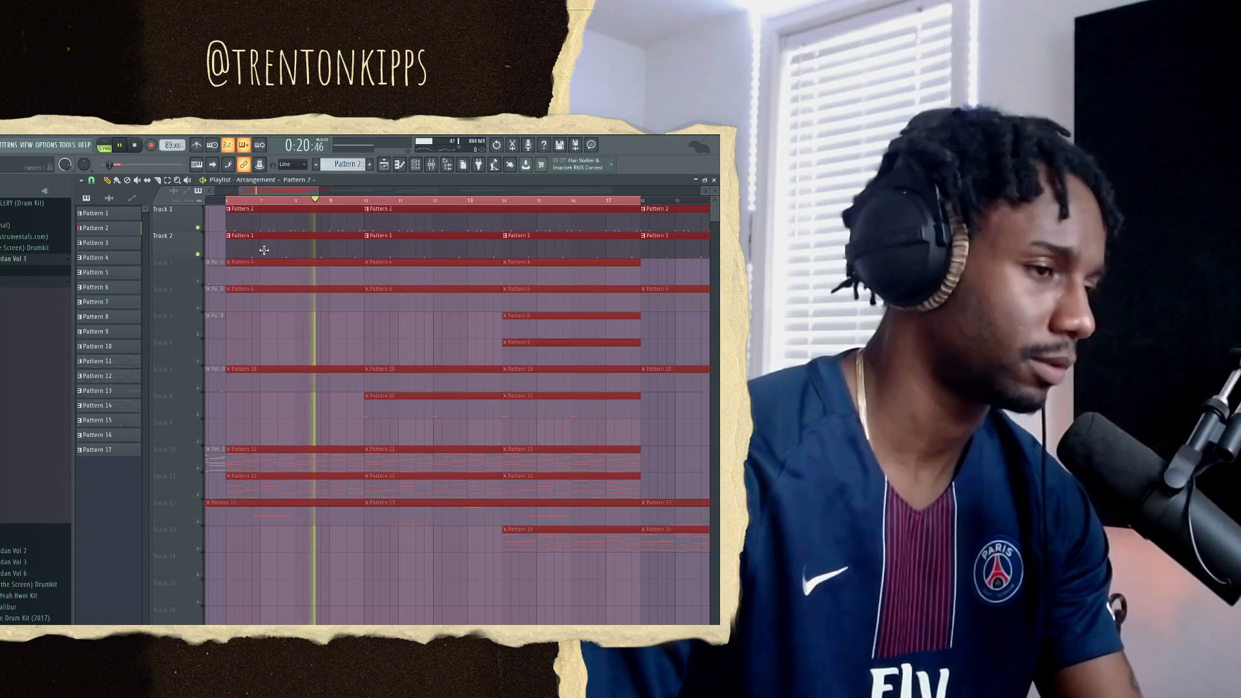
double_click(264, 251)
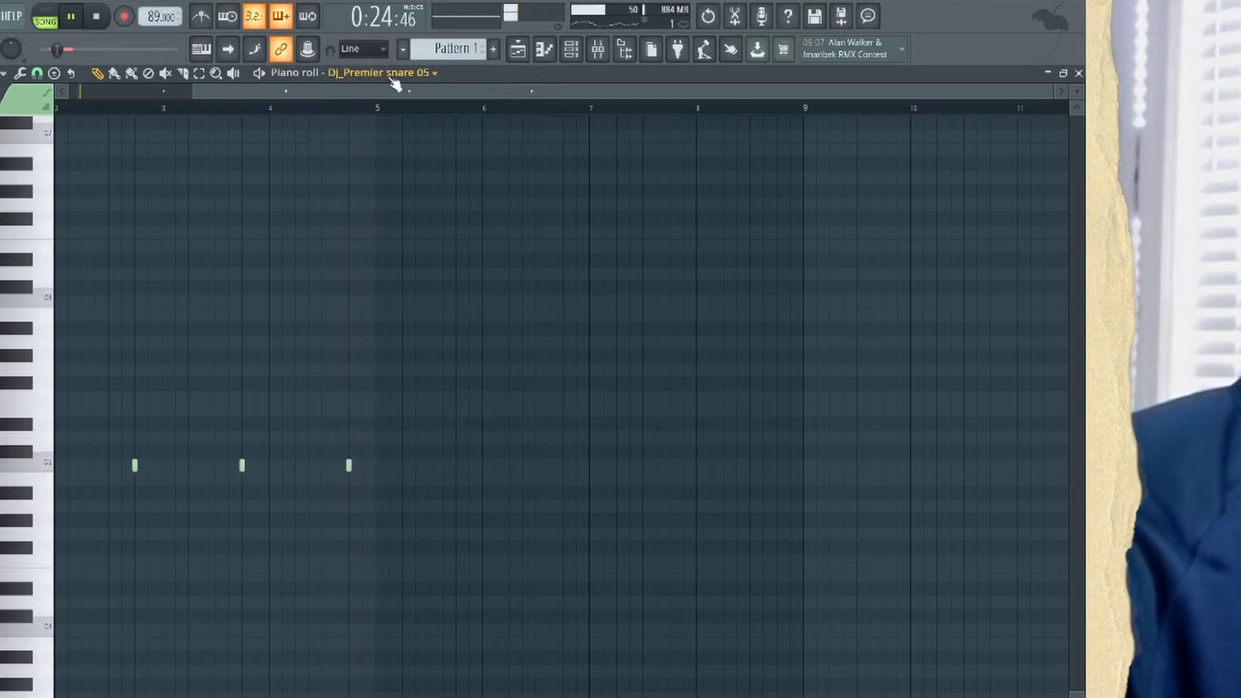
key("F5")
double_click(343, 150)
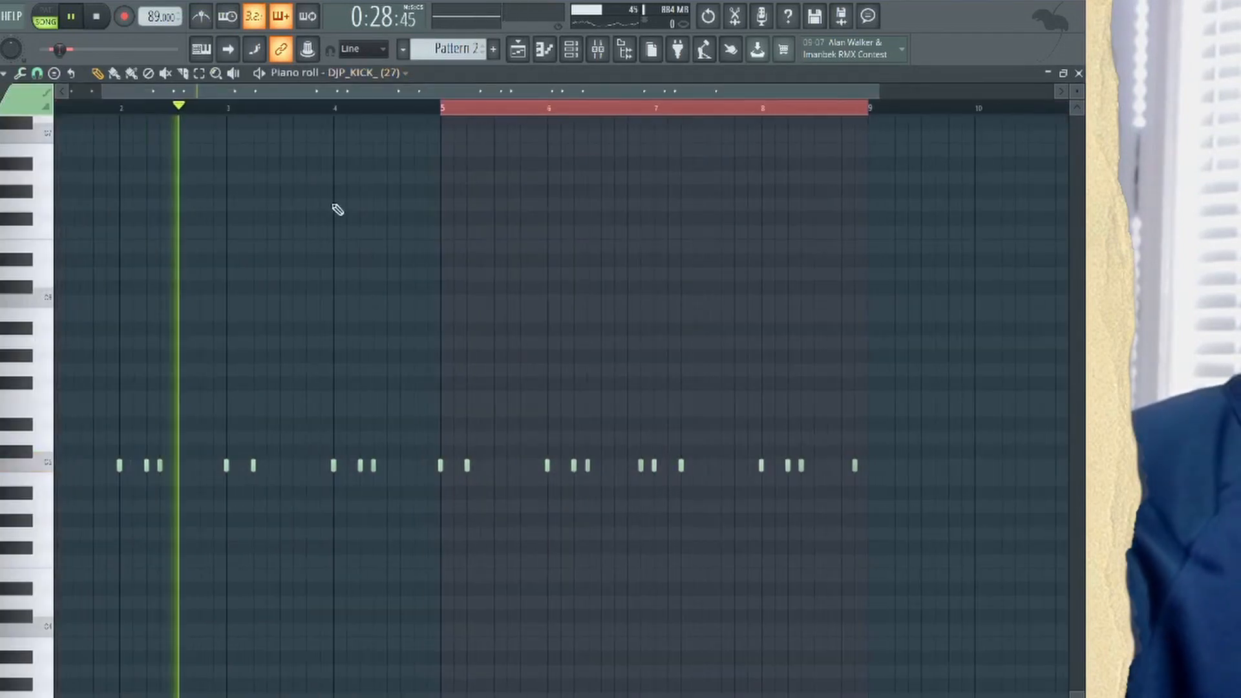
key("F5")
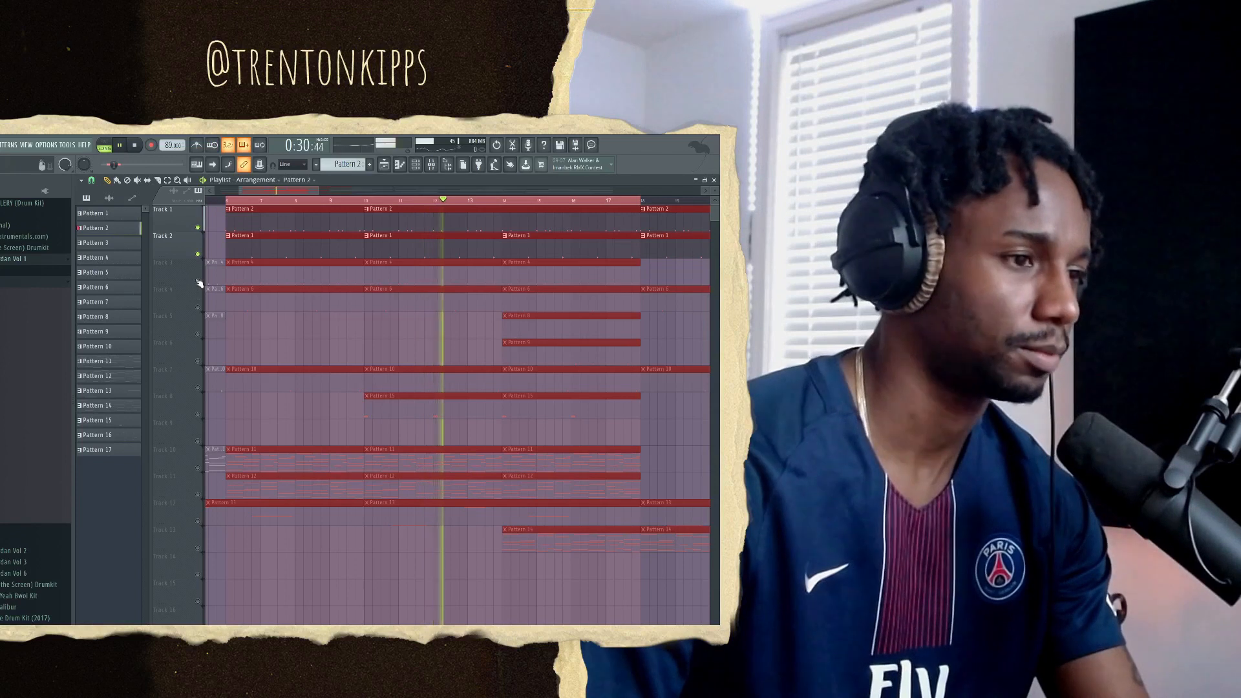
Unmute Track 3 and review its Pattern 4 hi-hat notes and the sampler settings of the 31 hat 2 hit channel.
left_click(203, 246)
double_click(382, 275)
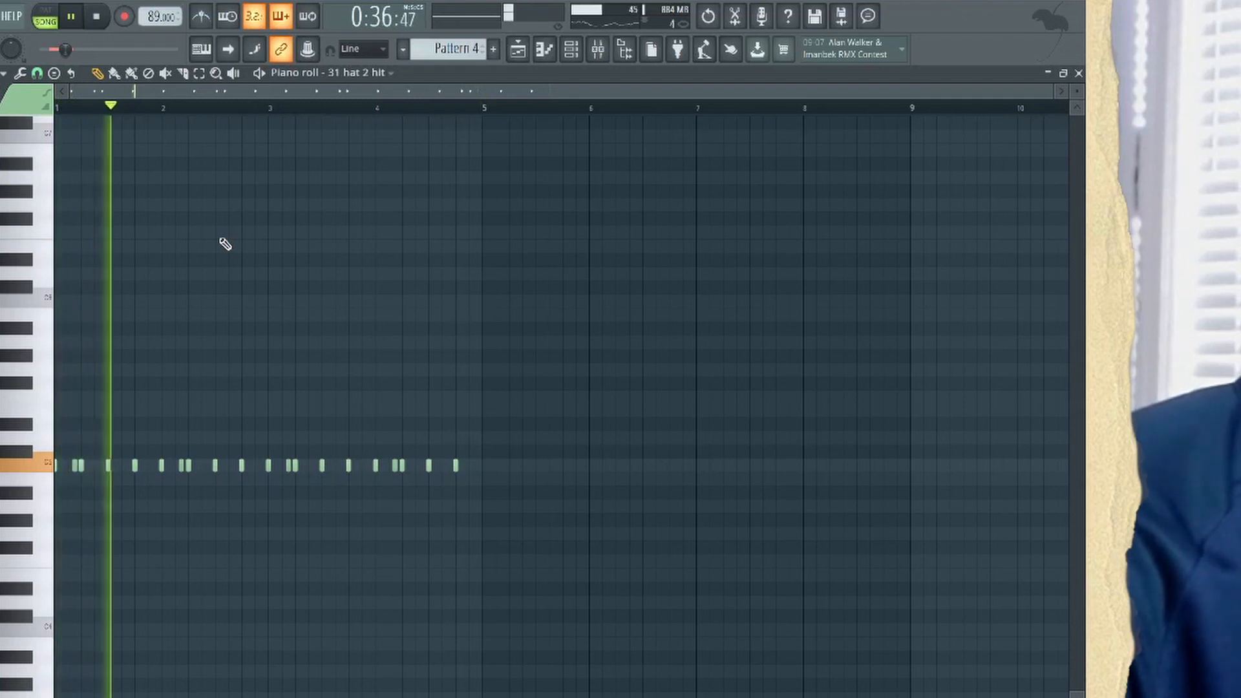
key("F6")
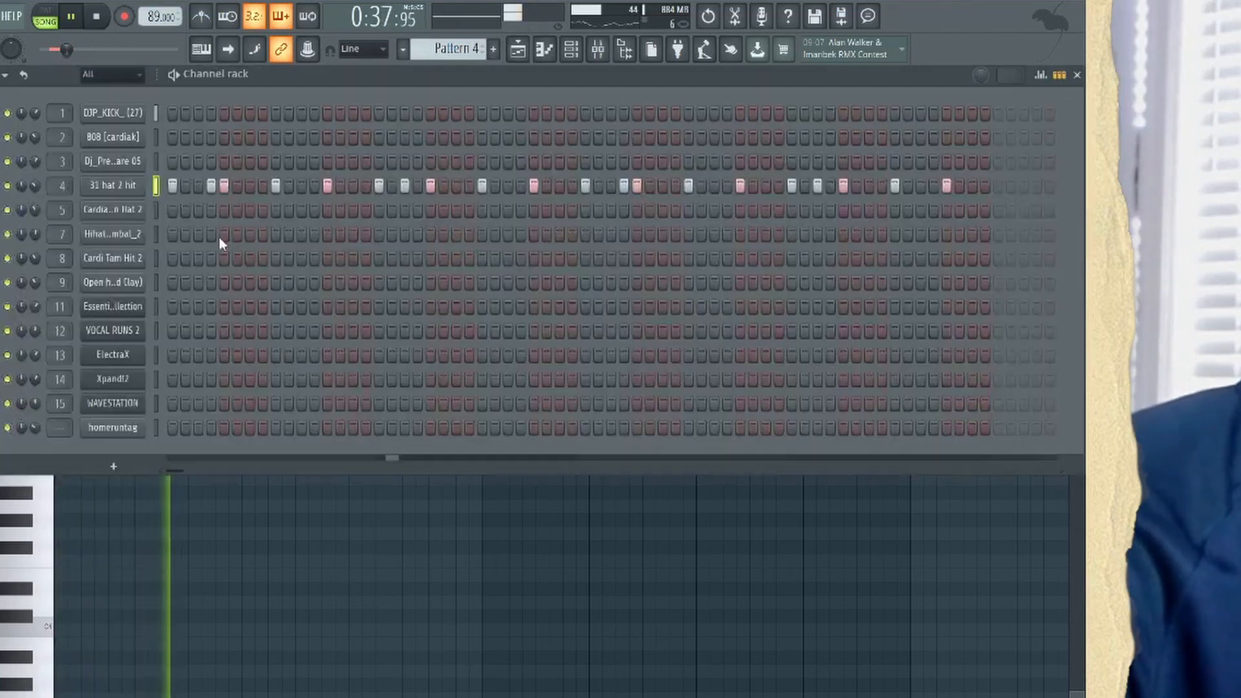
left_click(104, 186)
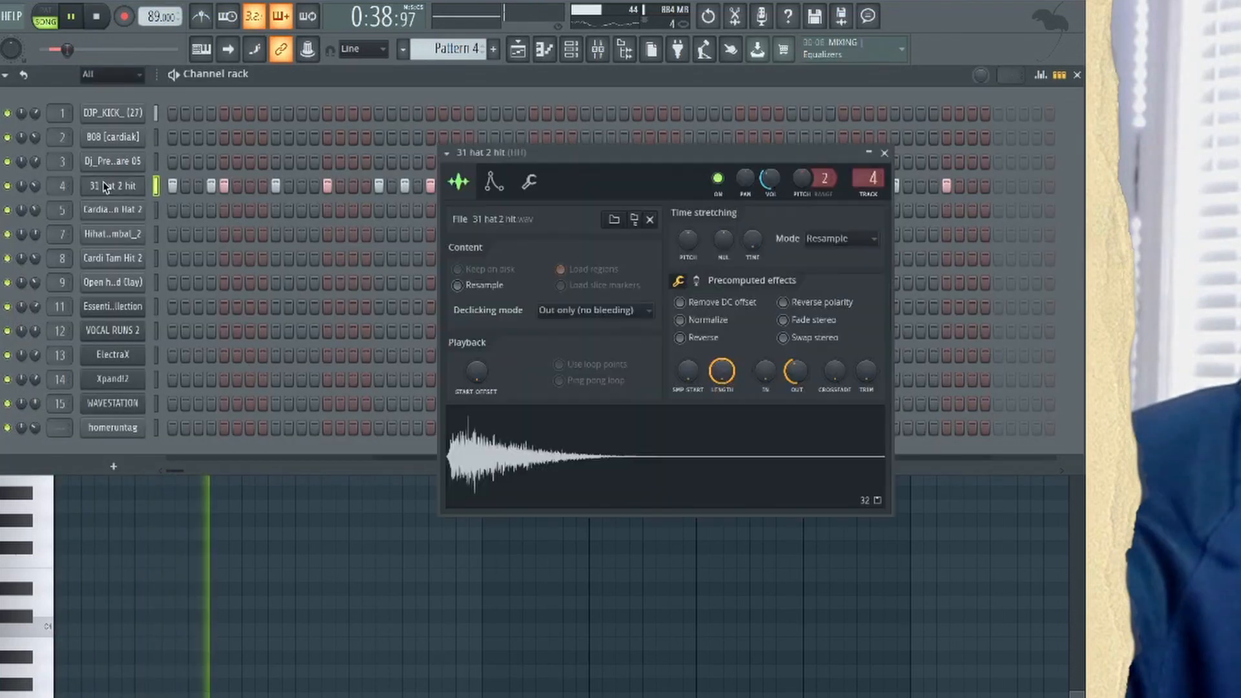
left_click(509, 182)
left_click(529, 181)
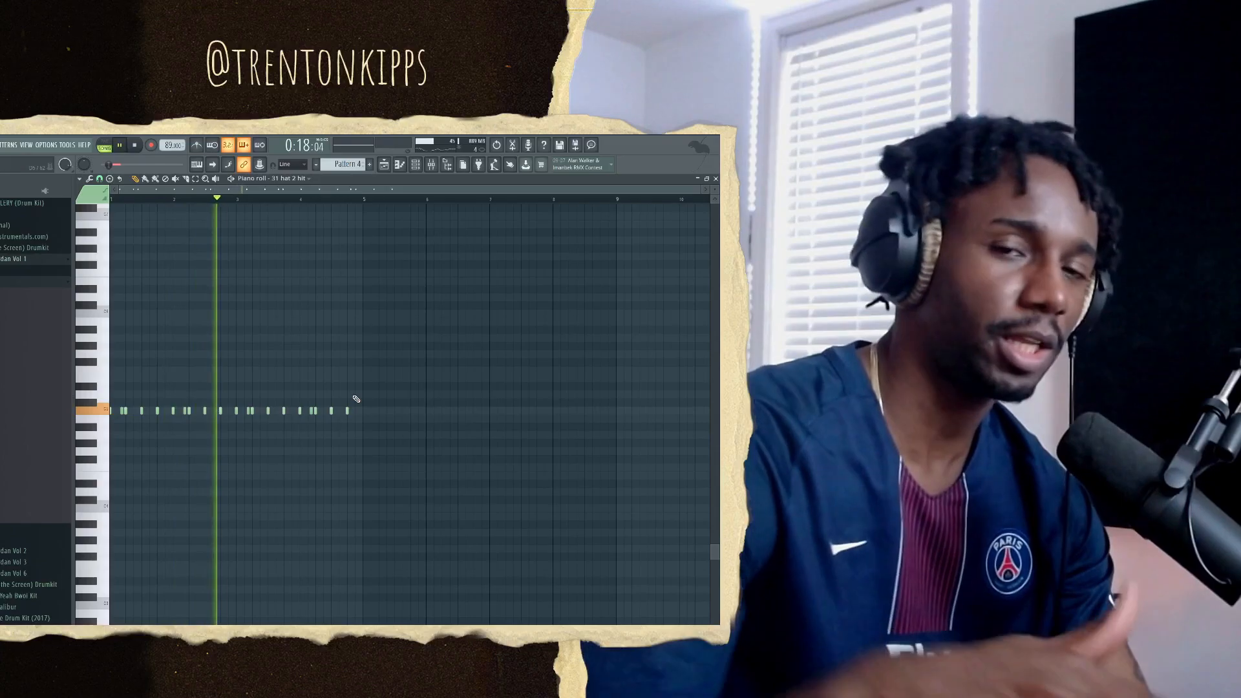
Return to the playlist and unmute Tracks 4, 5, 6 and 7 one at a time during playback.
key("F5")
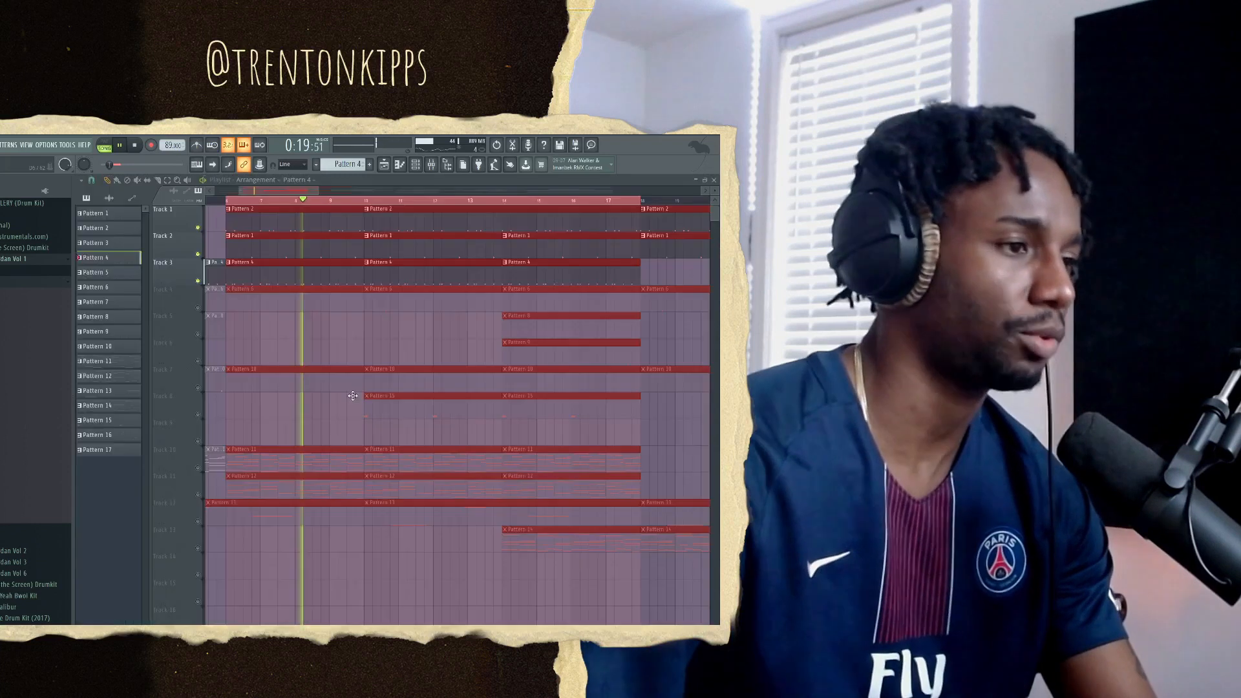
left_click(198, 307)
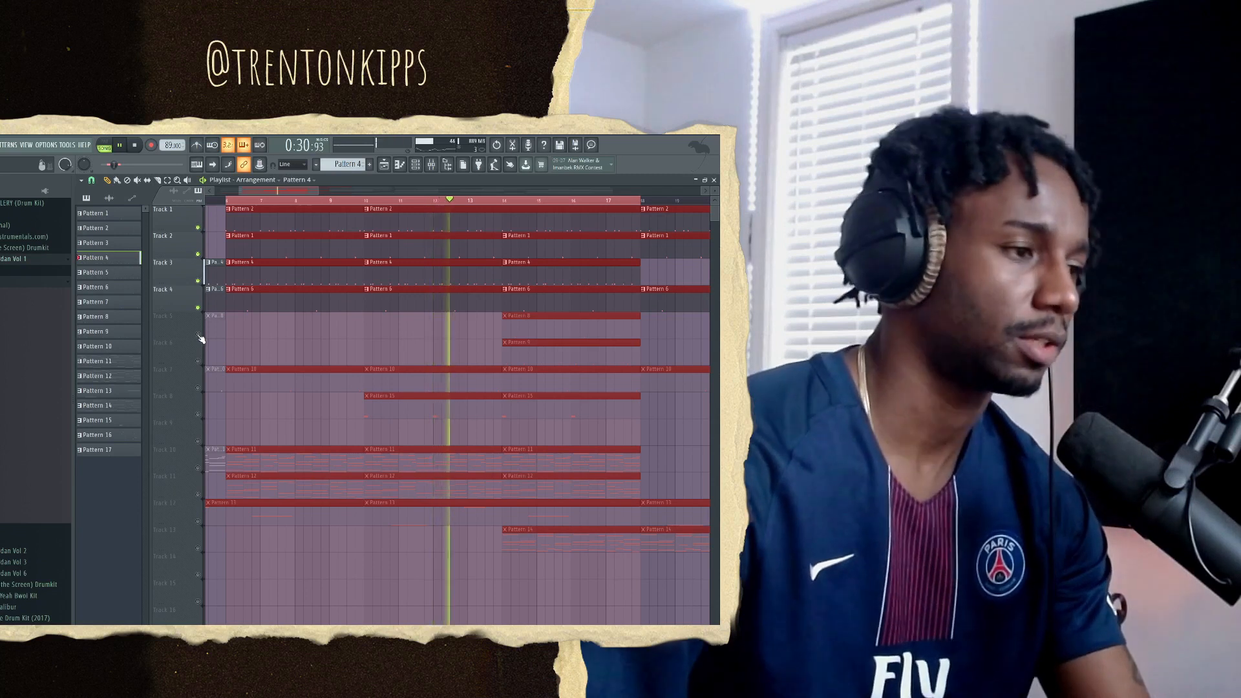
left_click(198, 335)
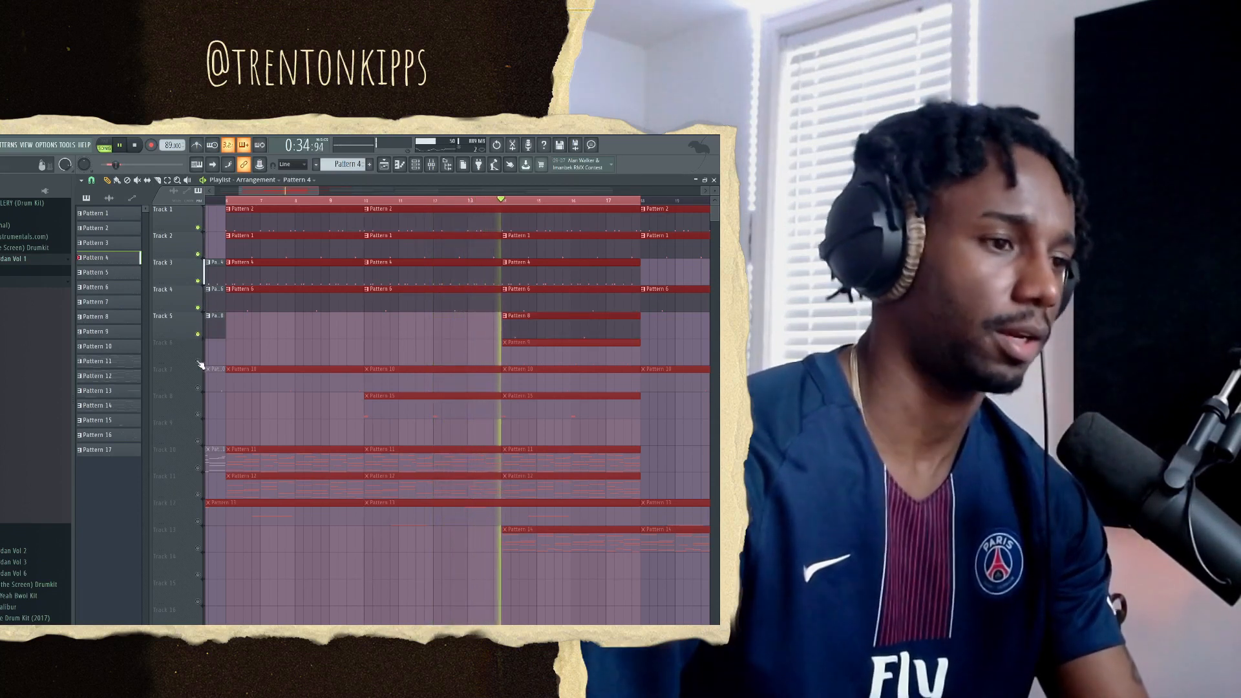
left_click(199, 361)
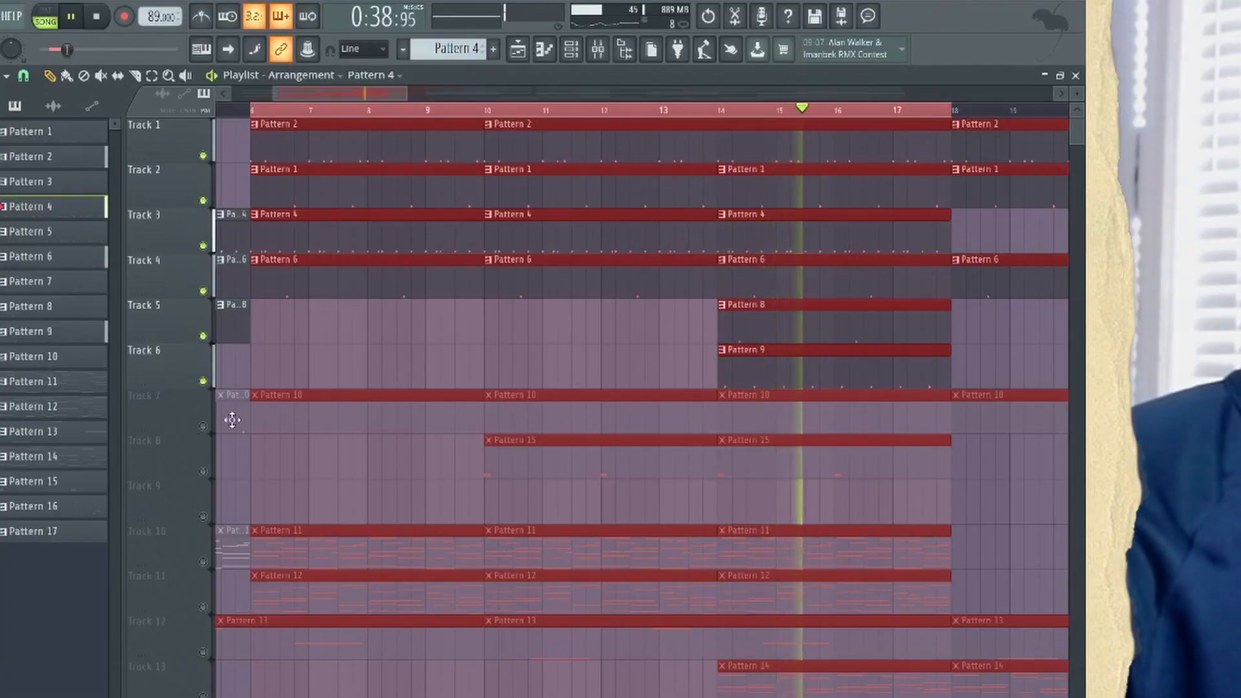
left_click(203, 428)
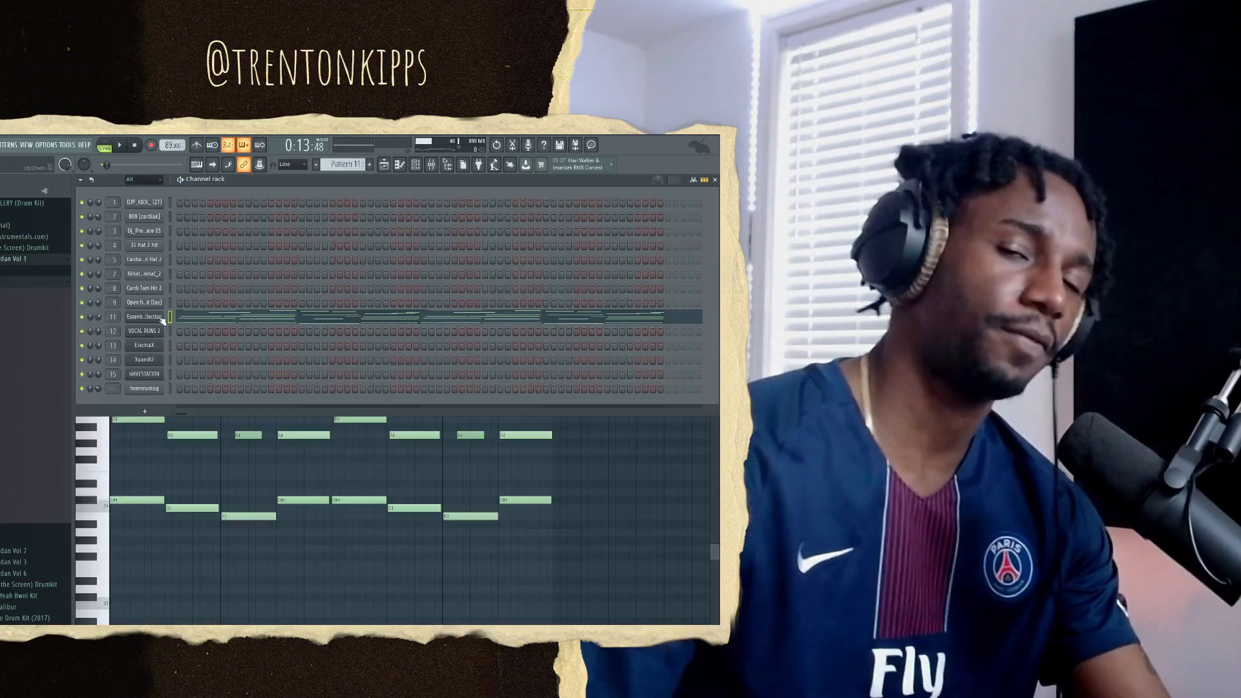
Check the preset of the Essential Keyboard Collection channel, close the plugin and bring up Pattern 11's notes in the piano roll.
left_click(159, 318)
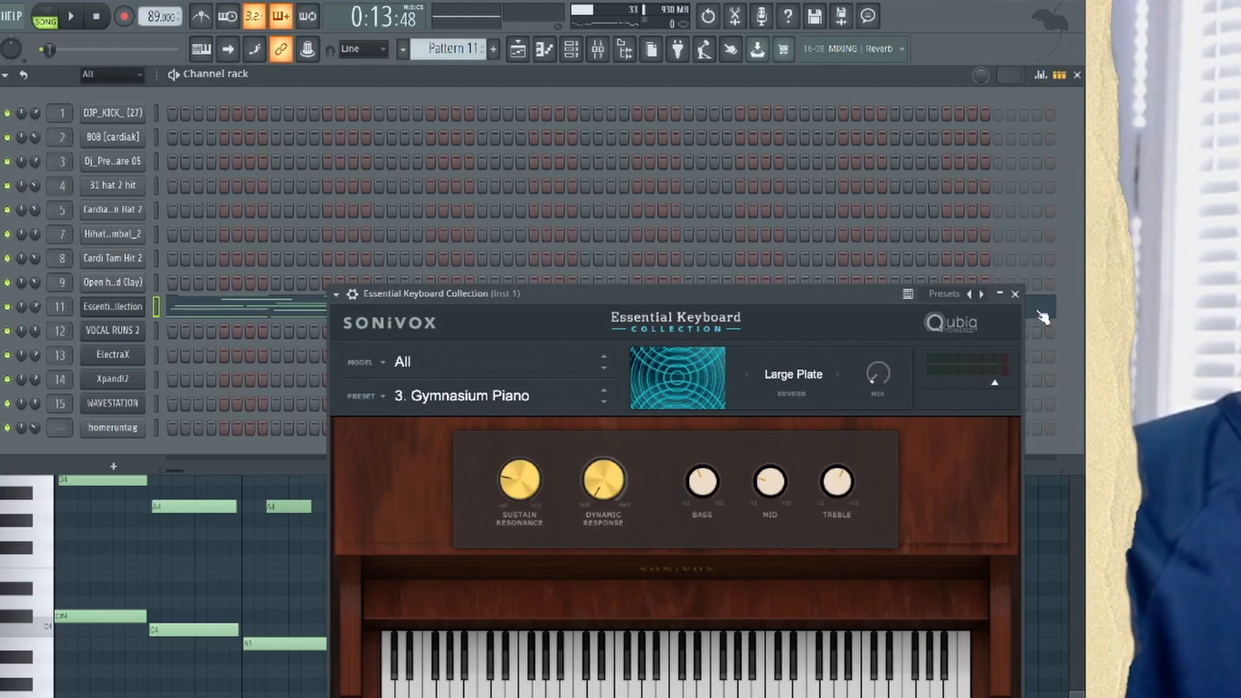
left_click(1015, 295)
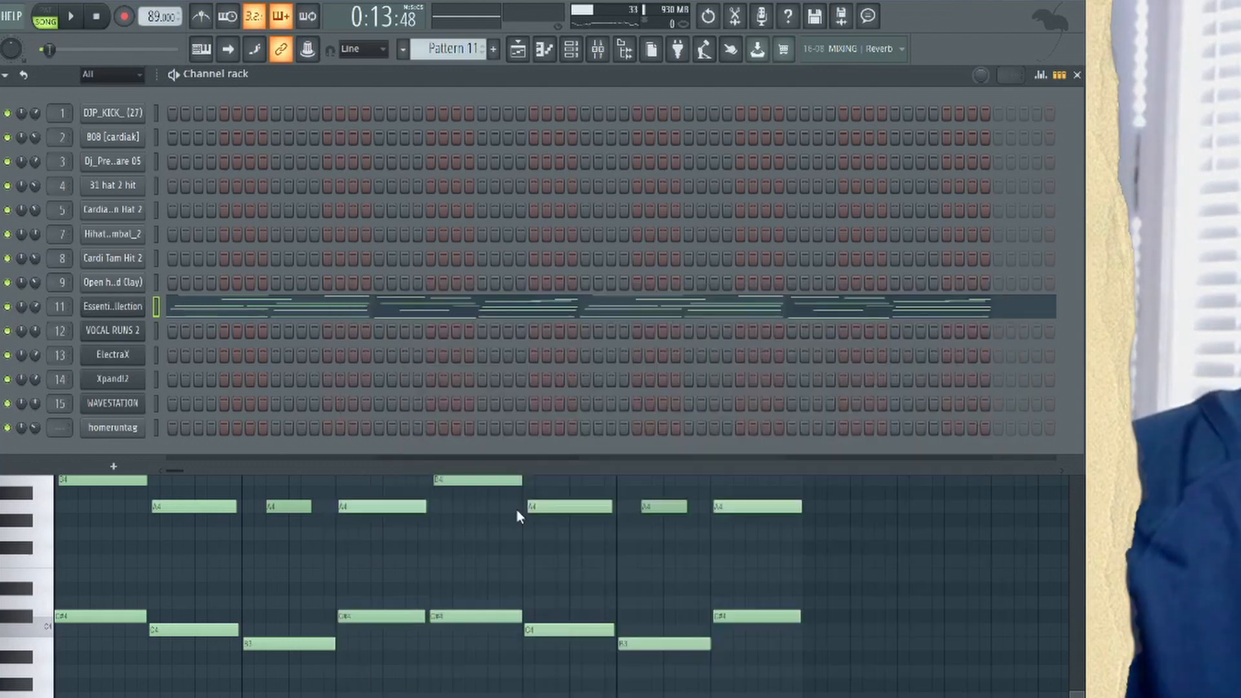
left_click(393, 554)
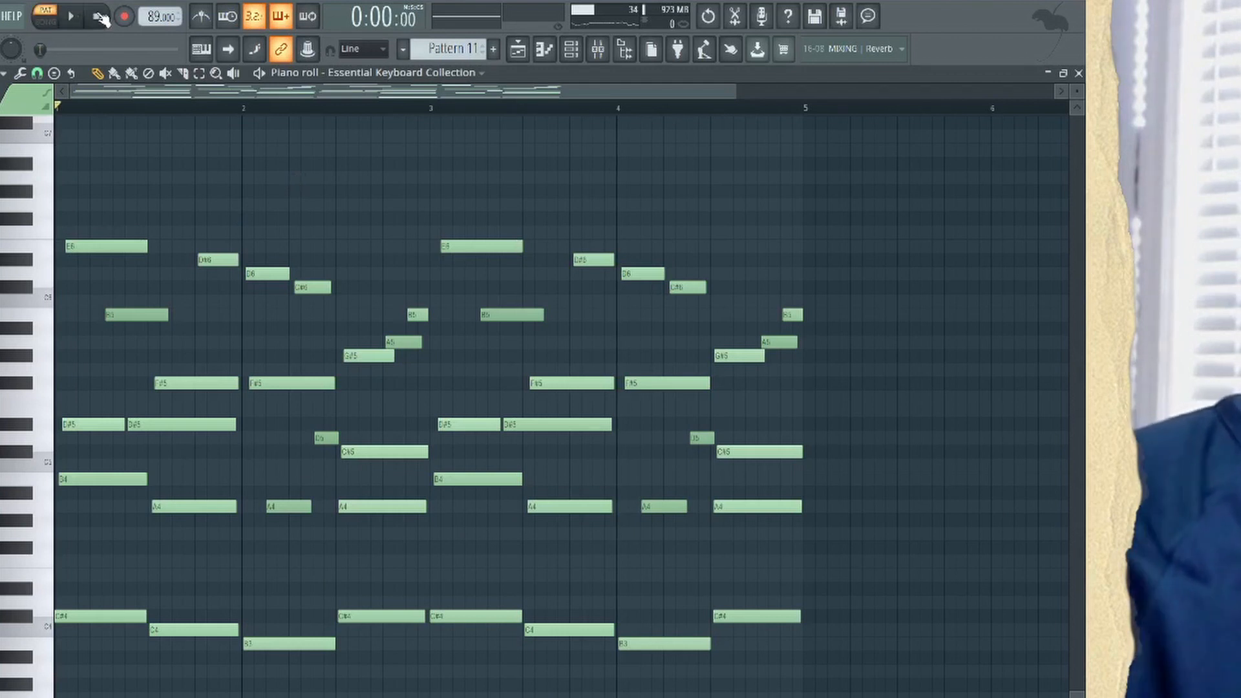
Play Pattern 11's piano chords and melody in short sections and examine the note timing and velocities across the whole pattern.
key("space")
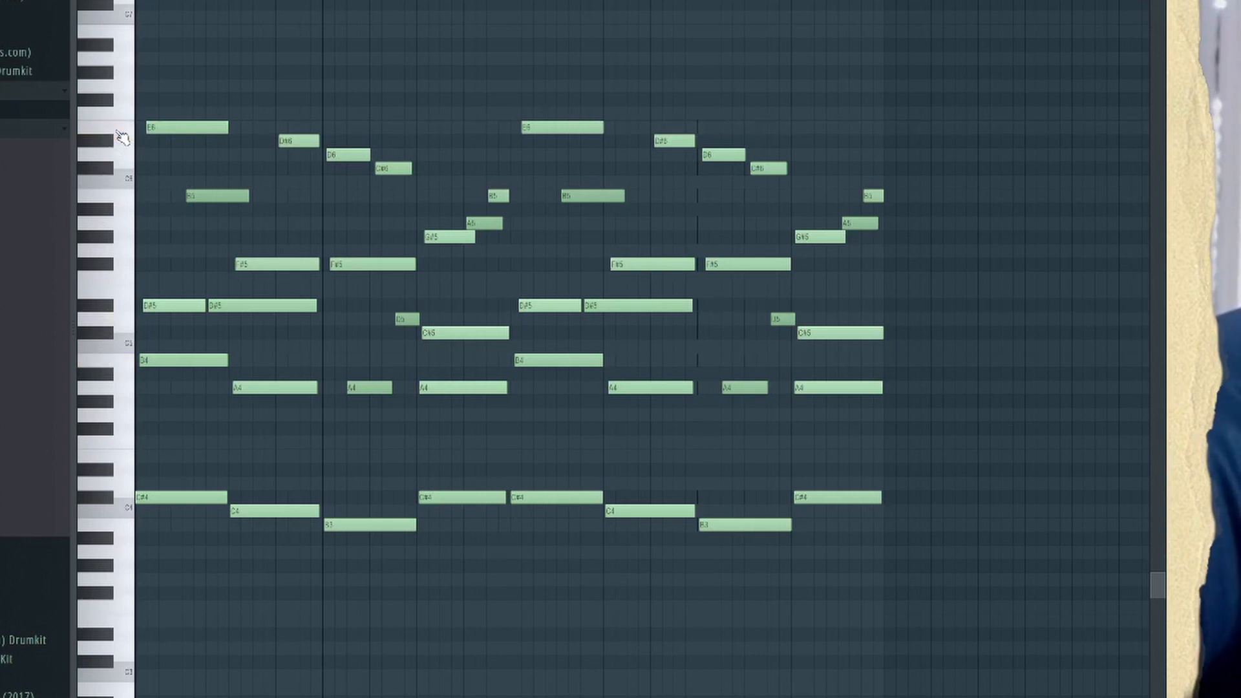
left_click(228, 0)
key("space")
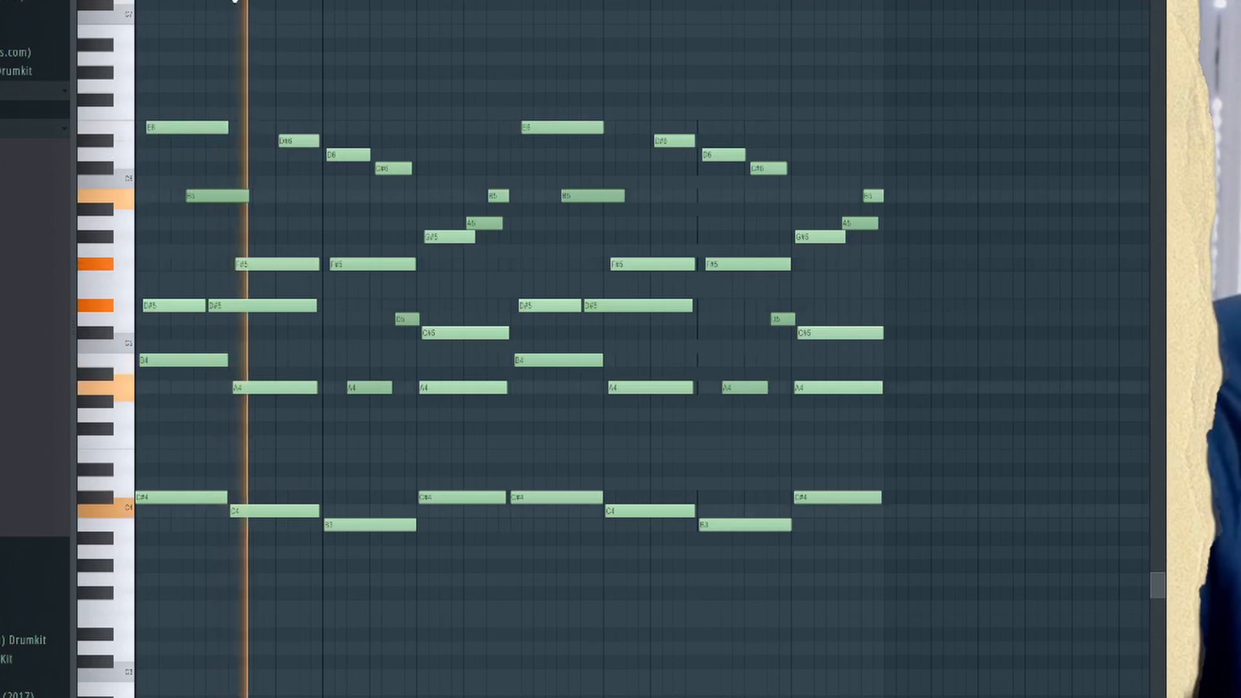
key("space")
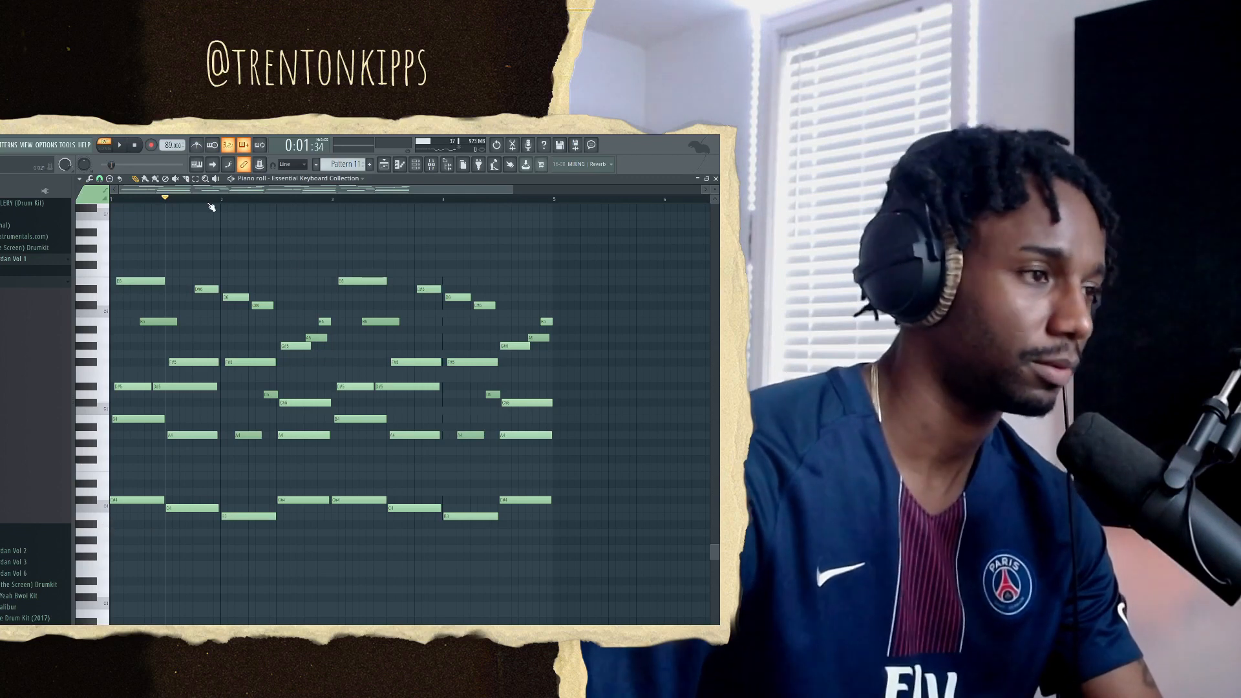
key("space")
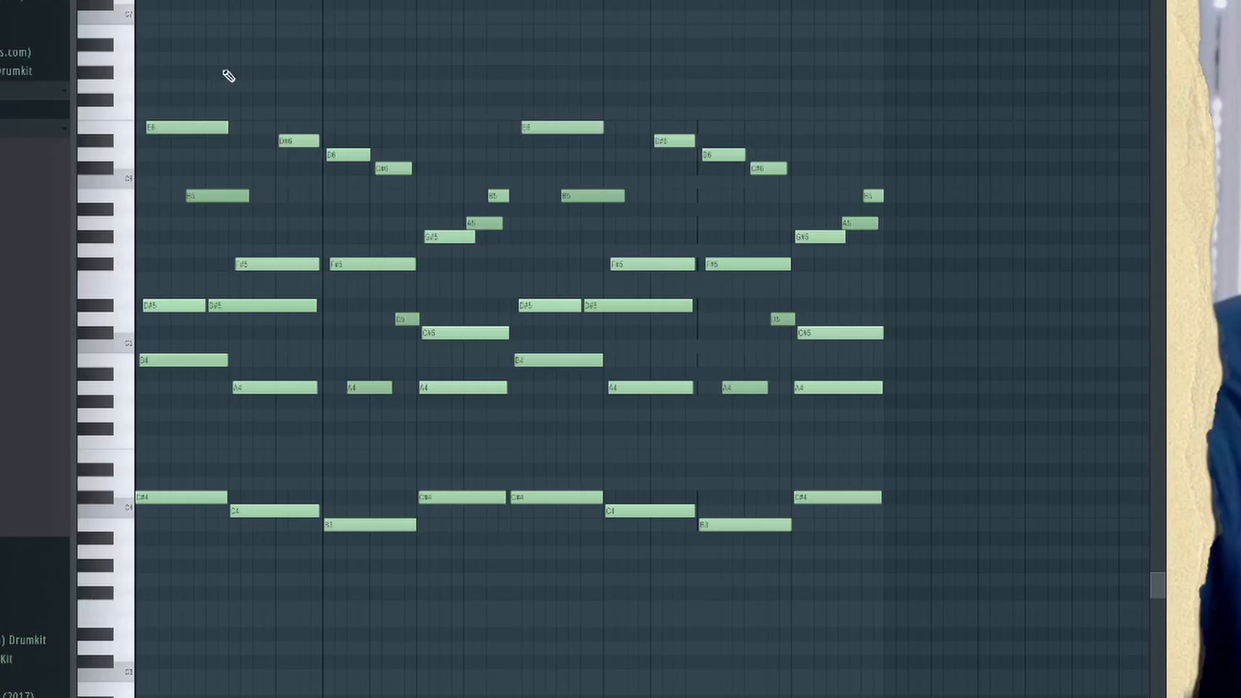
key("space")
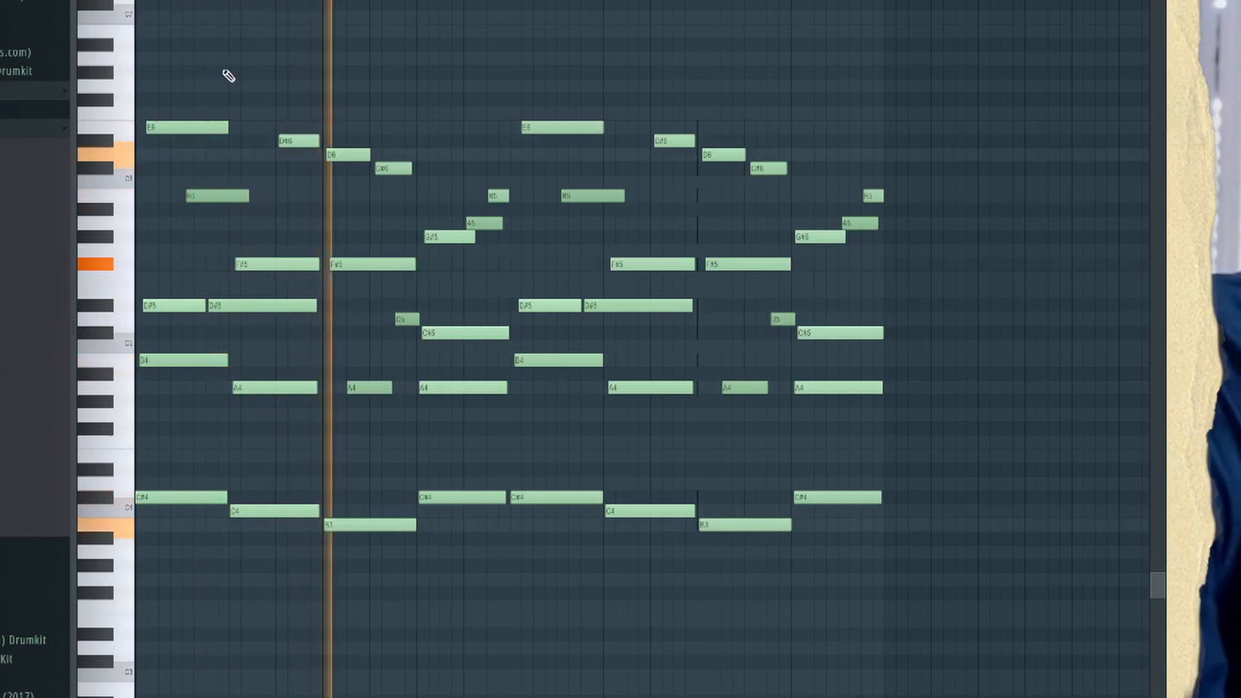
key("space")
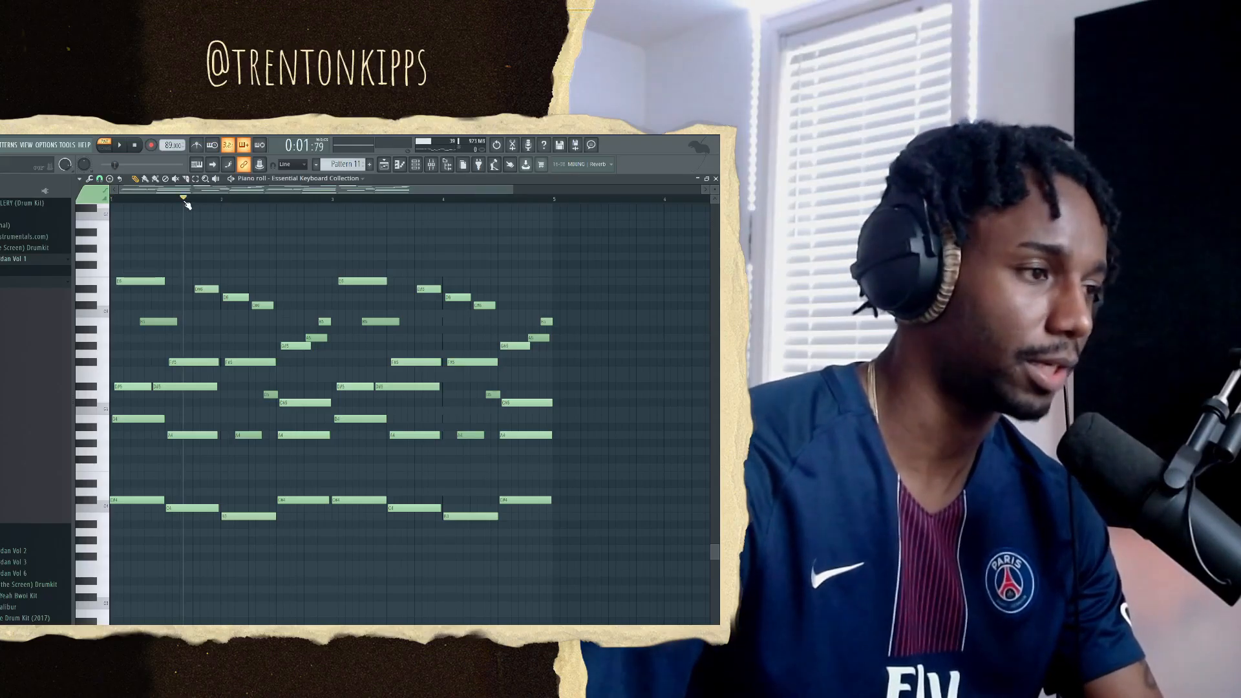
key("space")
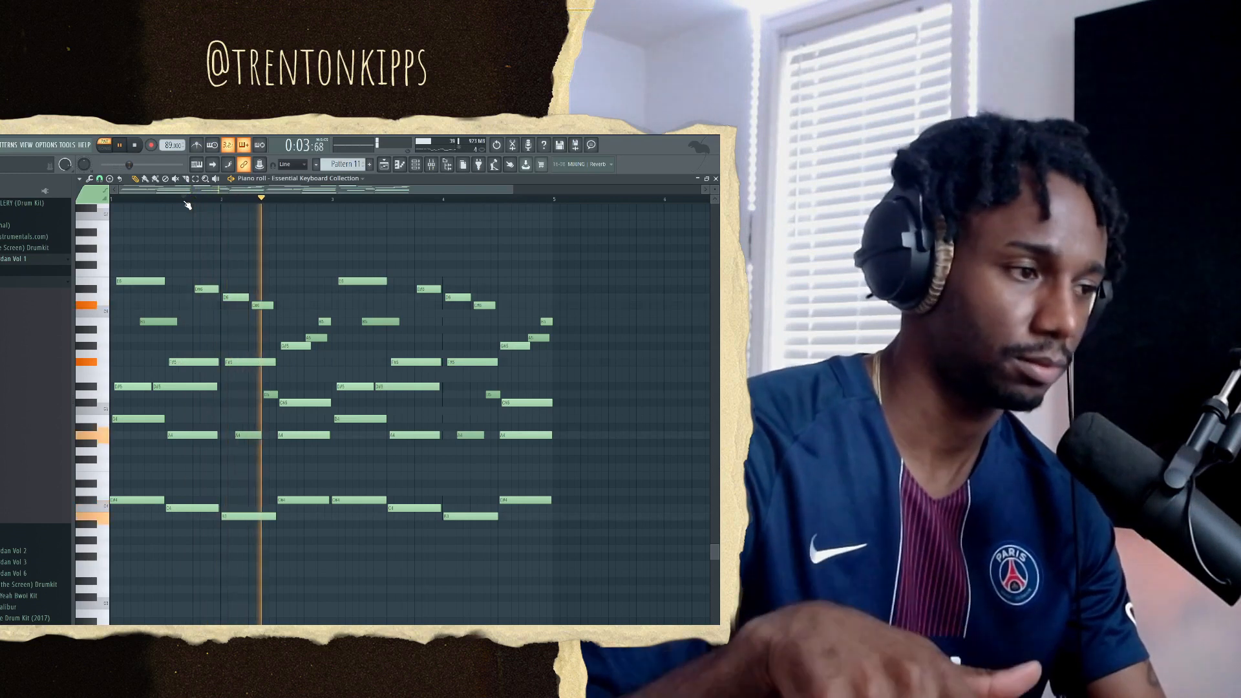
key("space")
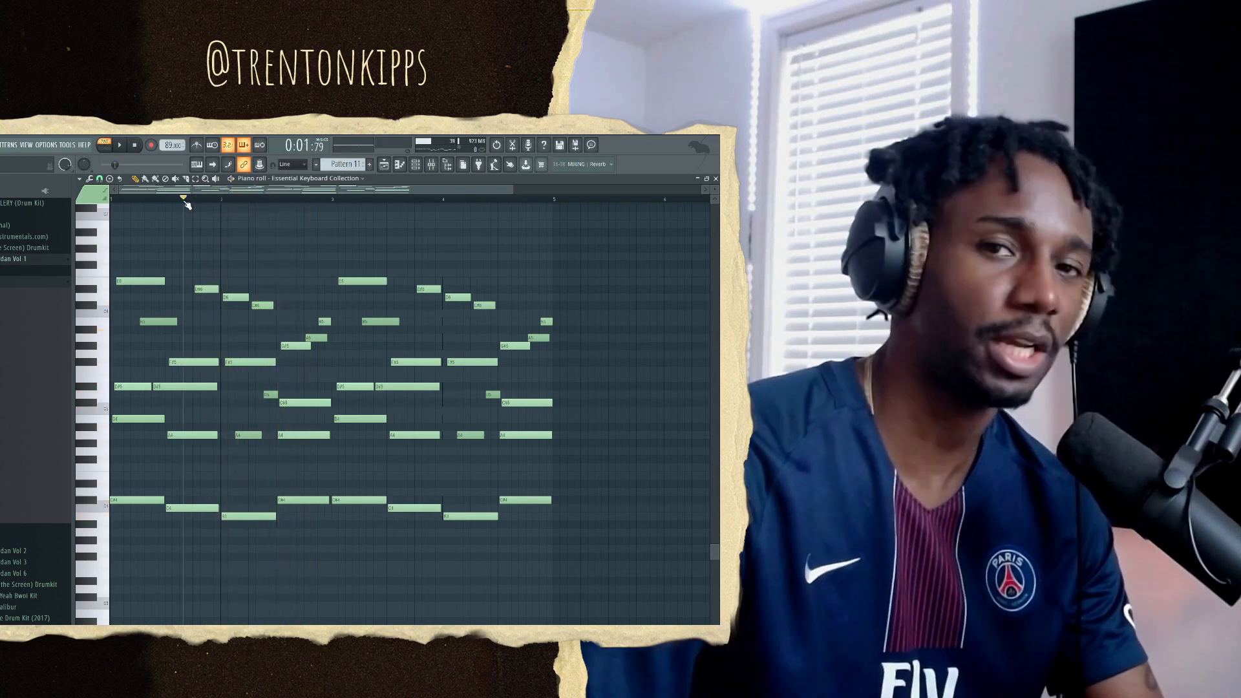
key("space")
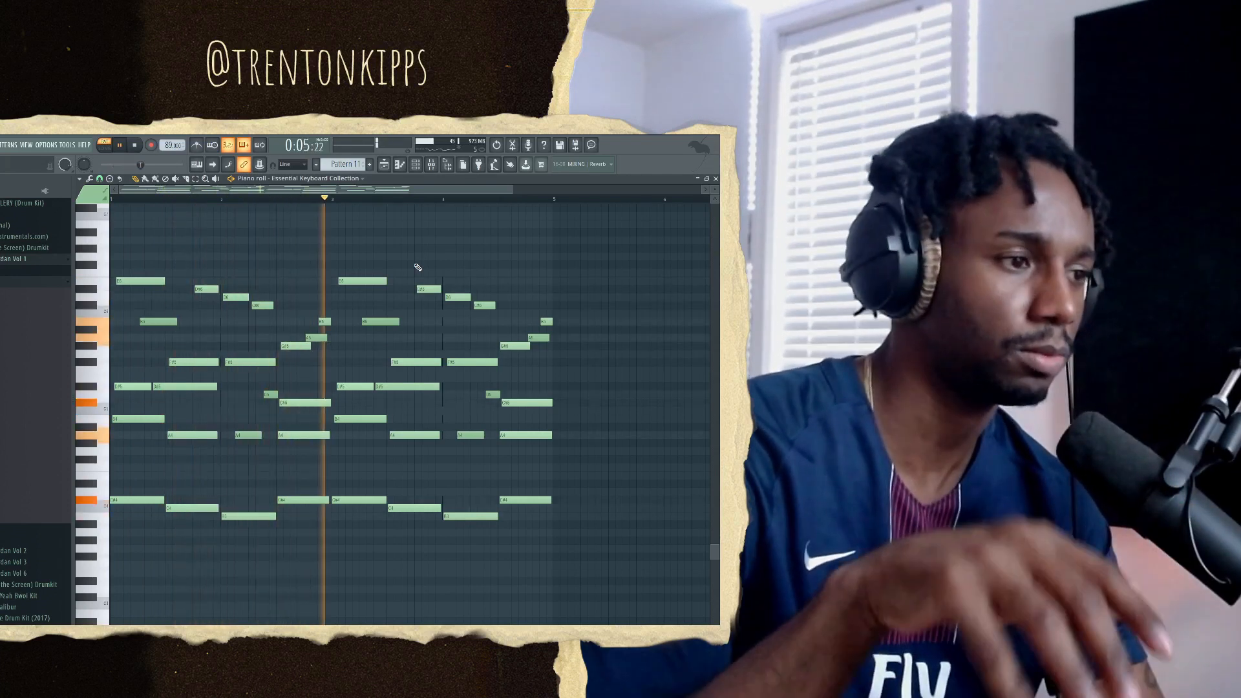
key("space")
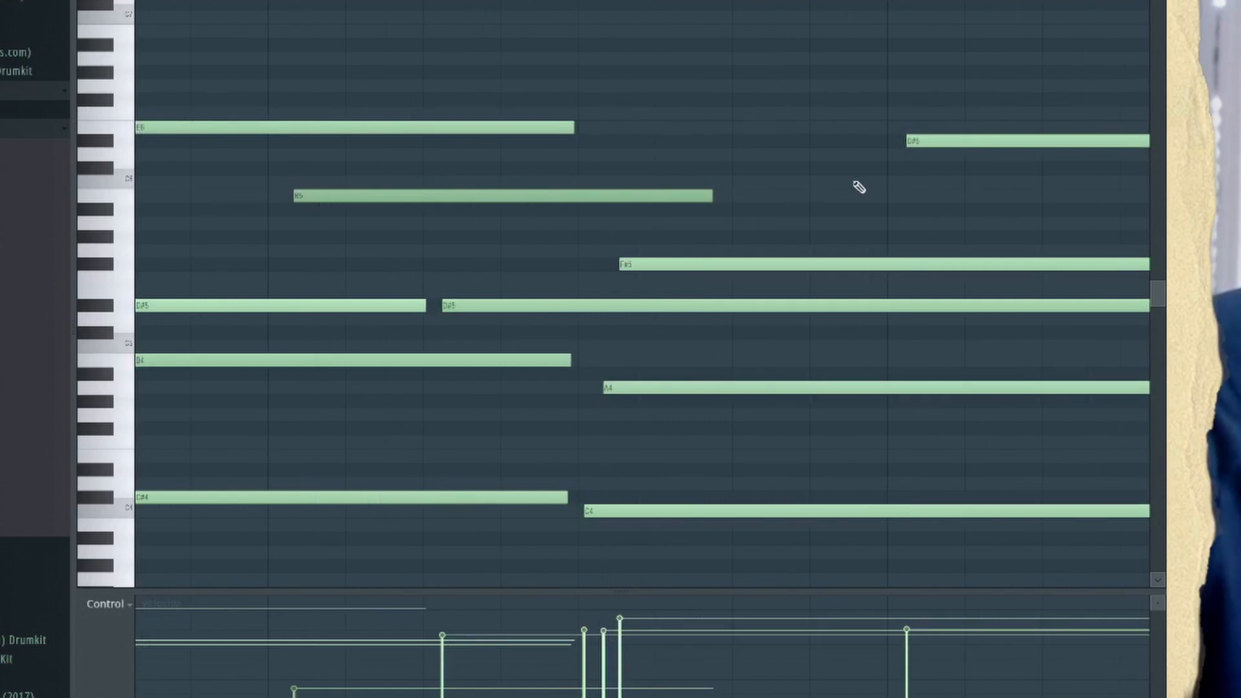
scroll(918, 171, "down", 5)
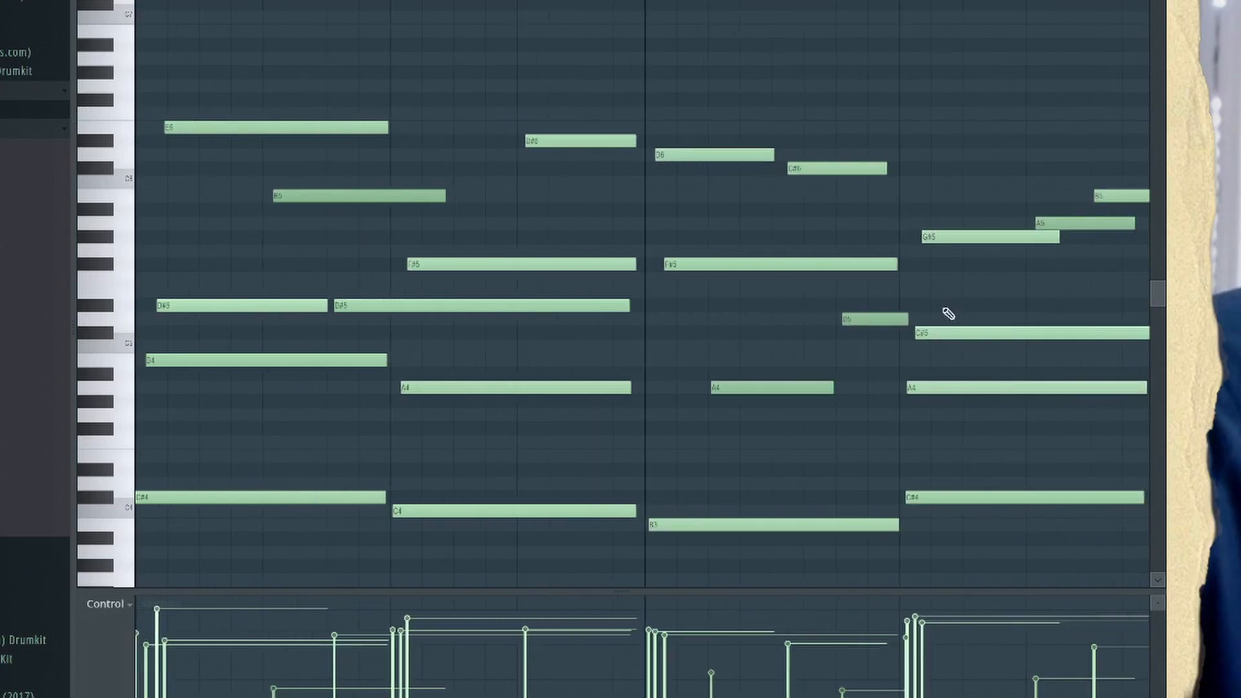
scroll(595, 356, "down", 5)
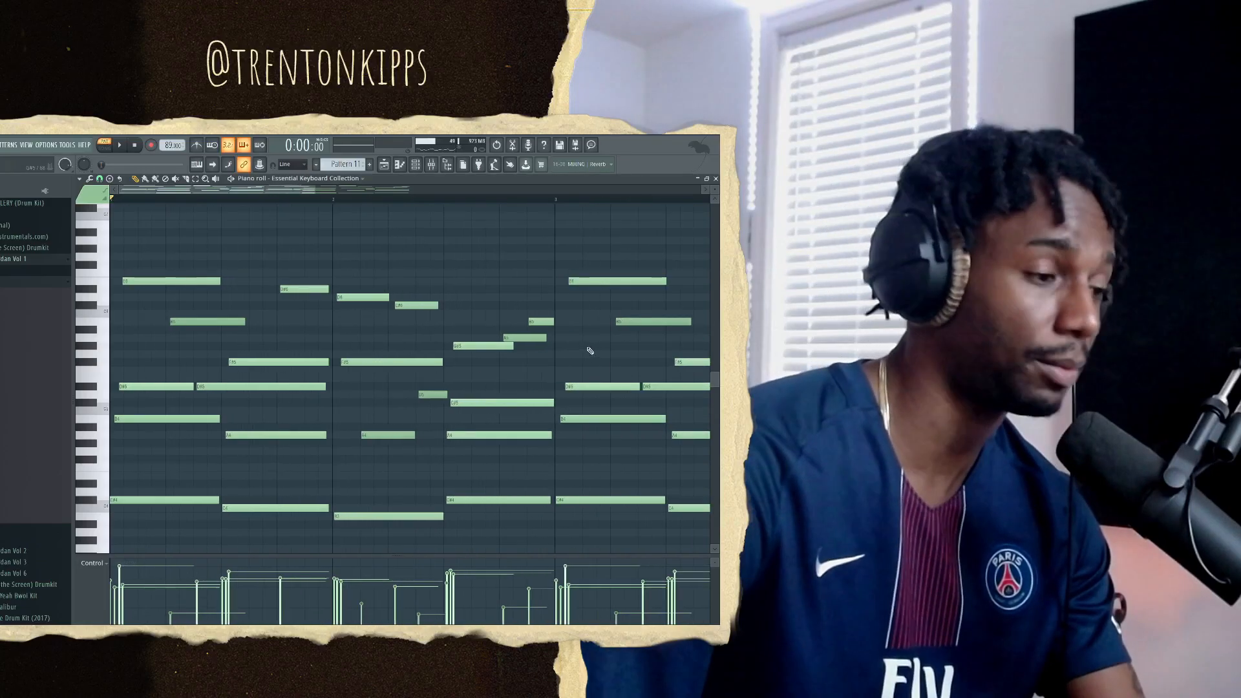
scroll(579, 348, "down", 3)
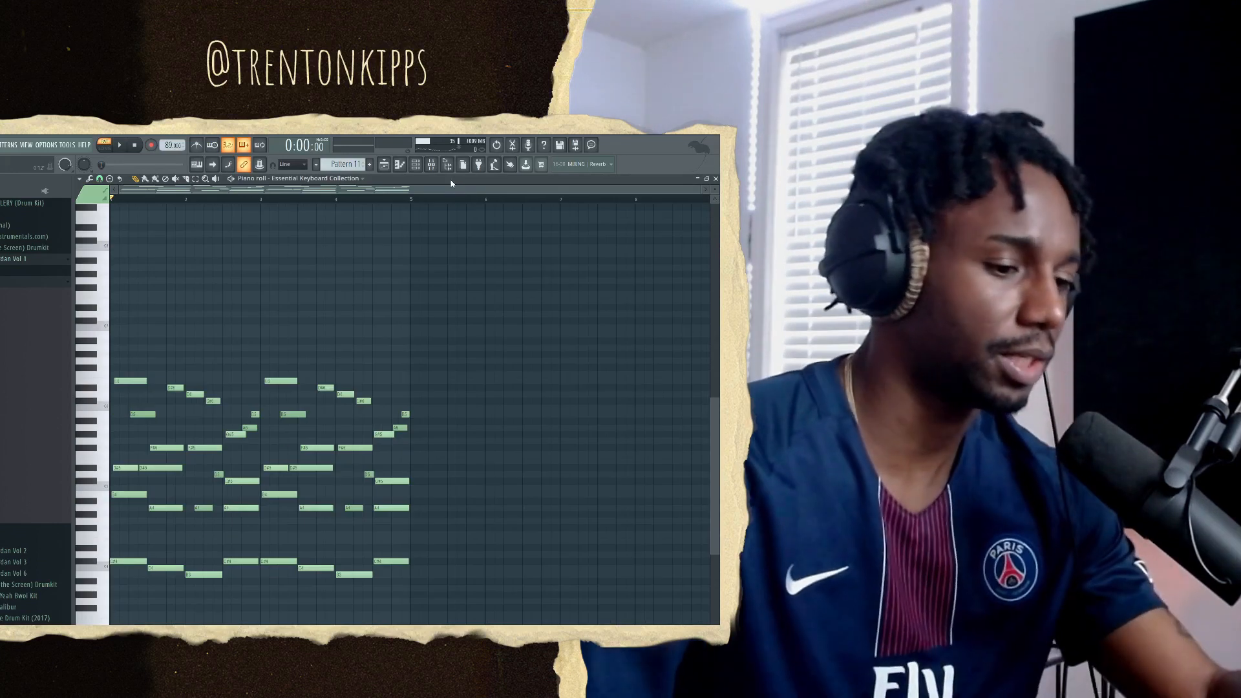
Show the mixer and review the Vinyl and Gross Beat effects on the Inst 1 track while playing the pattern.
key("F9")
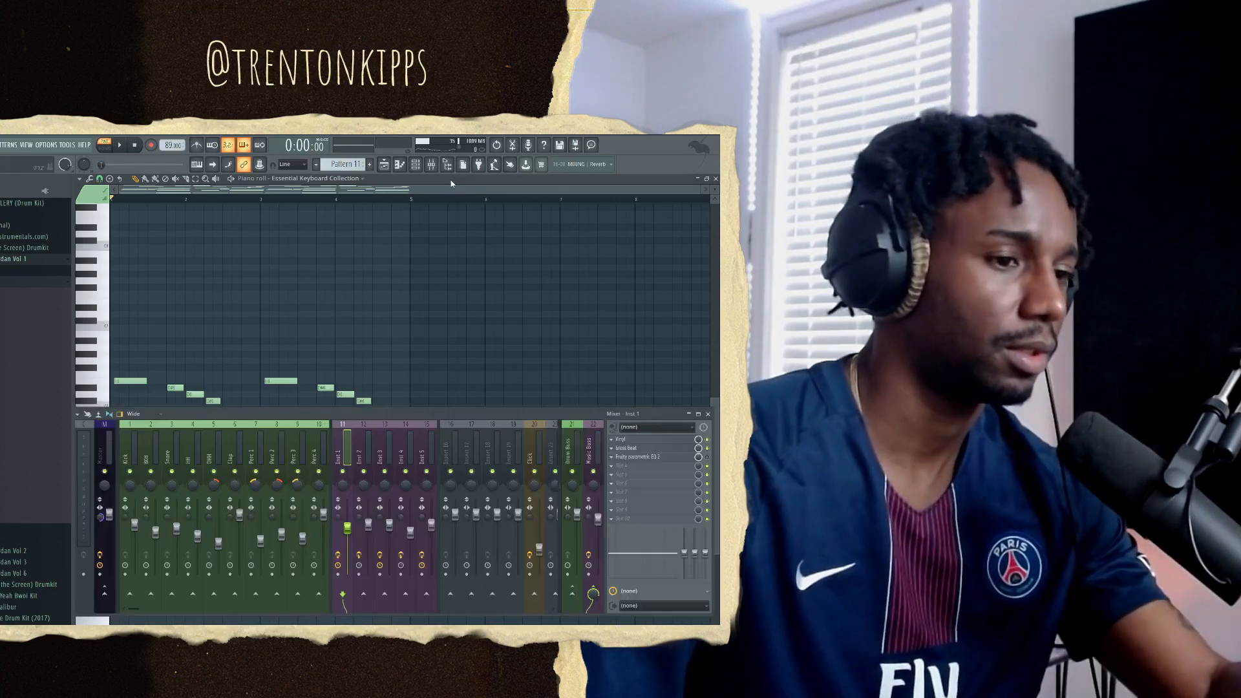
left_click(628, 441)
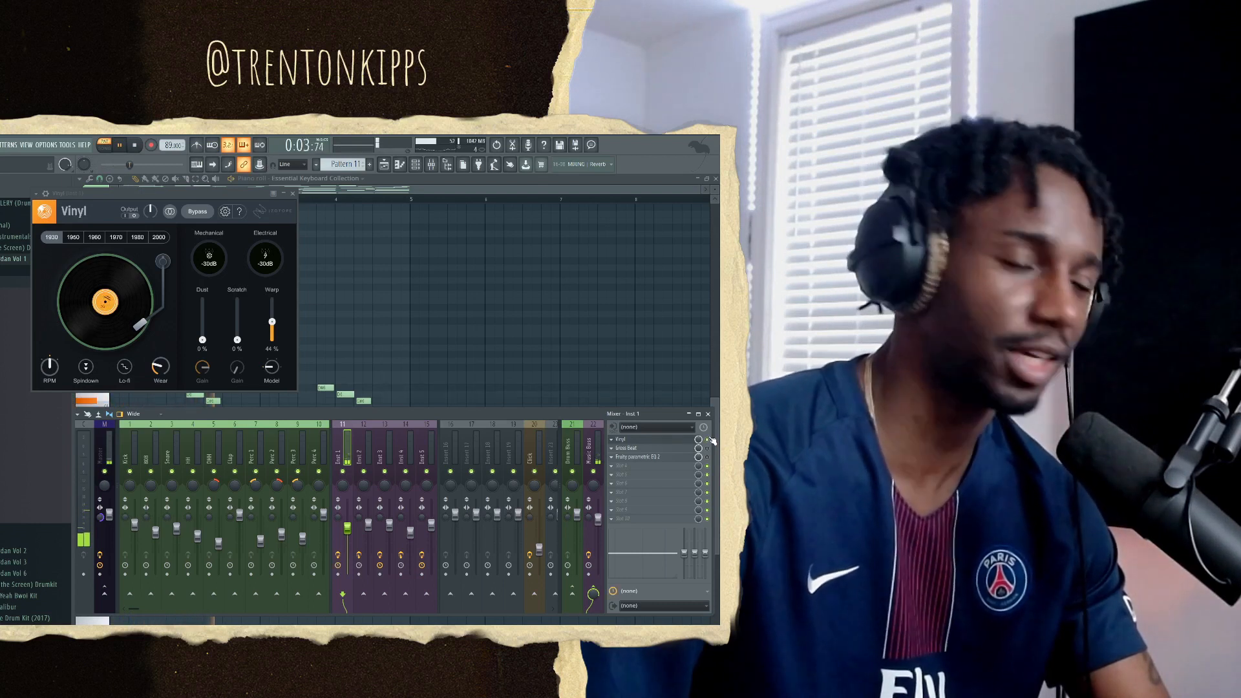
key("space")
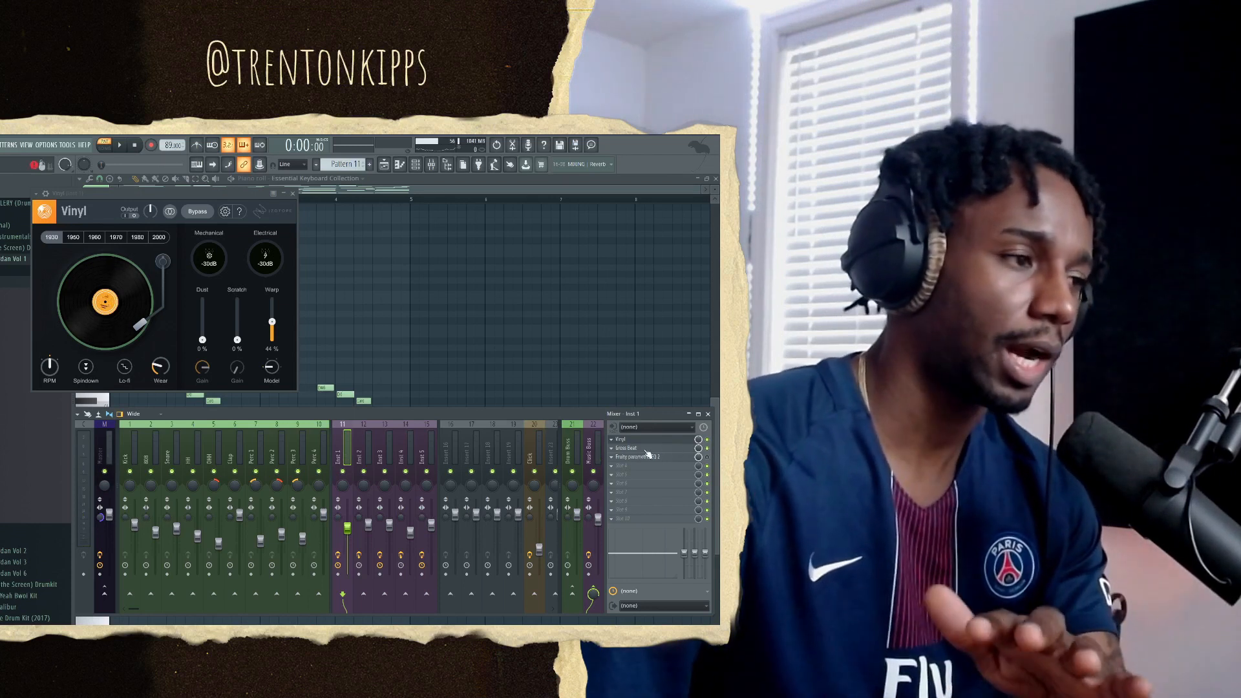
left_click(646, 449)
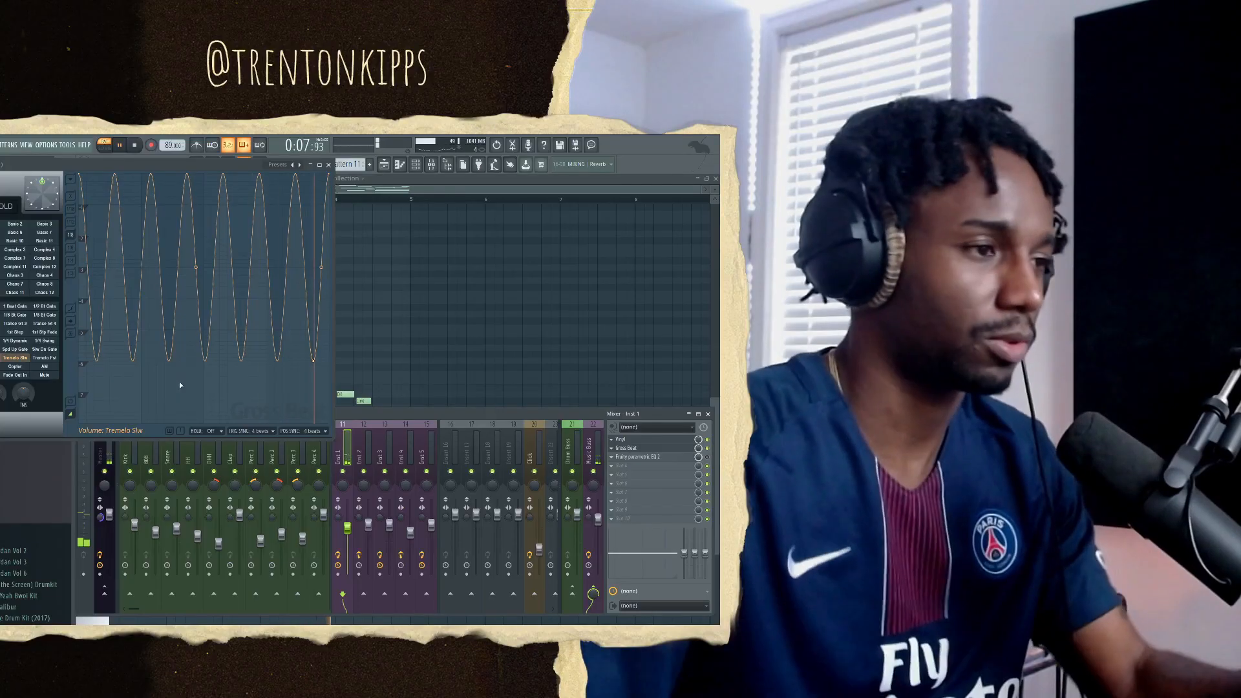
left_click(328, 165)
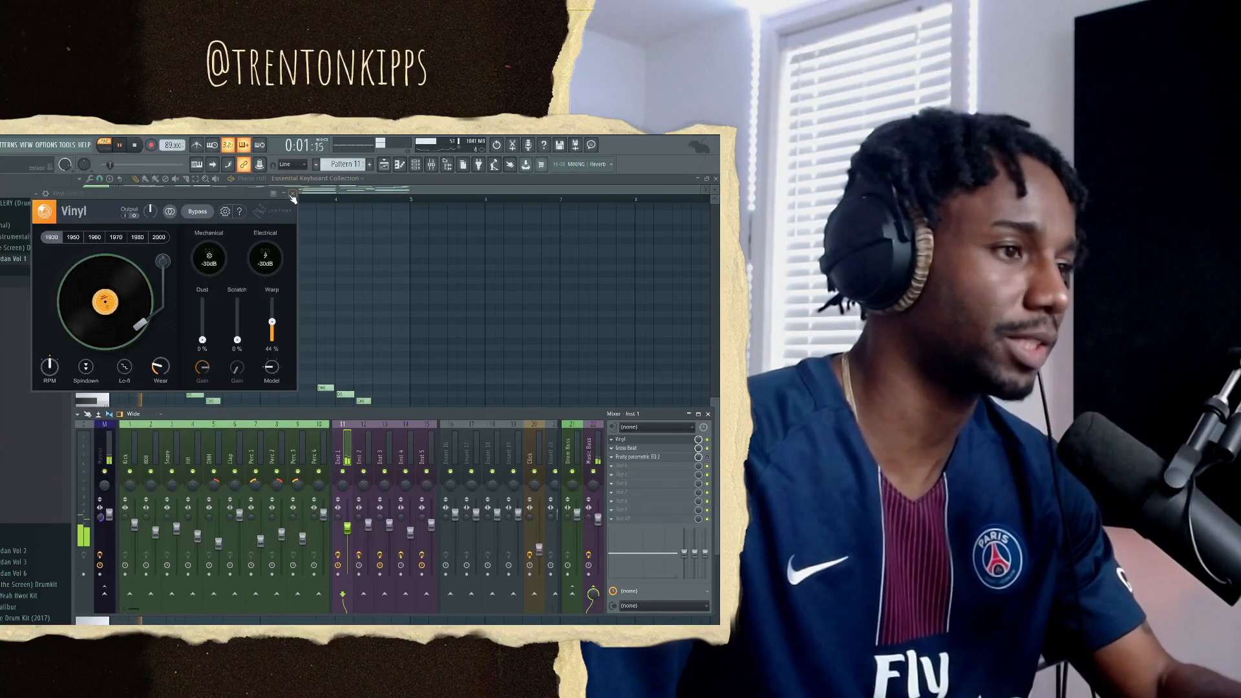
Close the Vinyl effect and review the VOCAL RUNS 2 notes and the Xpand!2 channel's preset.
left_click(295, 201)
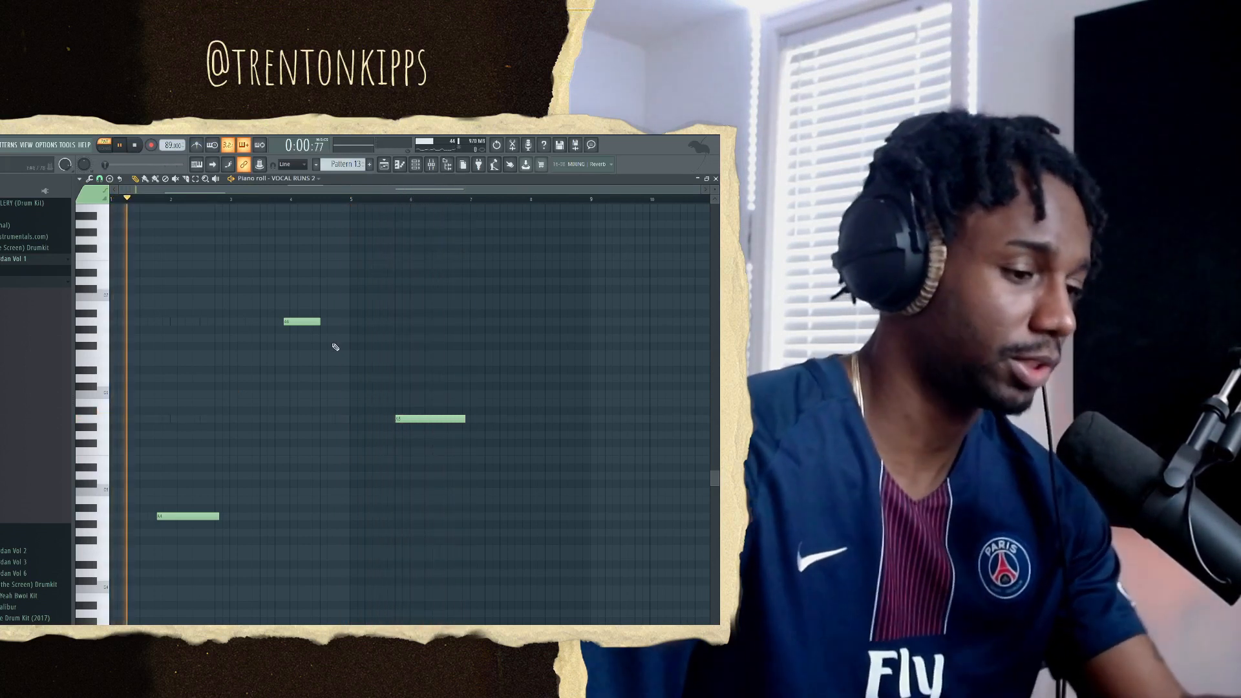
key("F7")
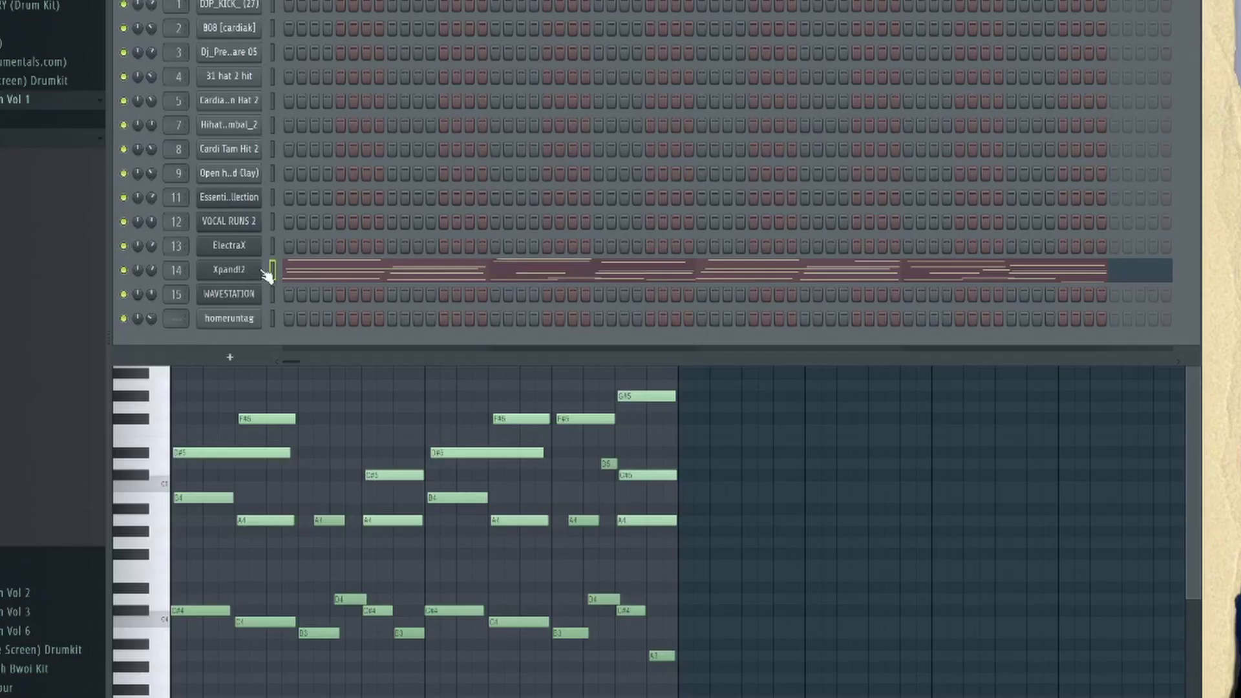
left_click(261, 274)
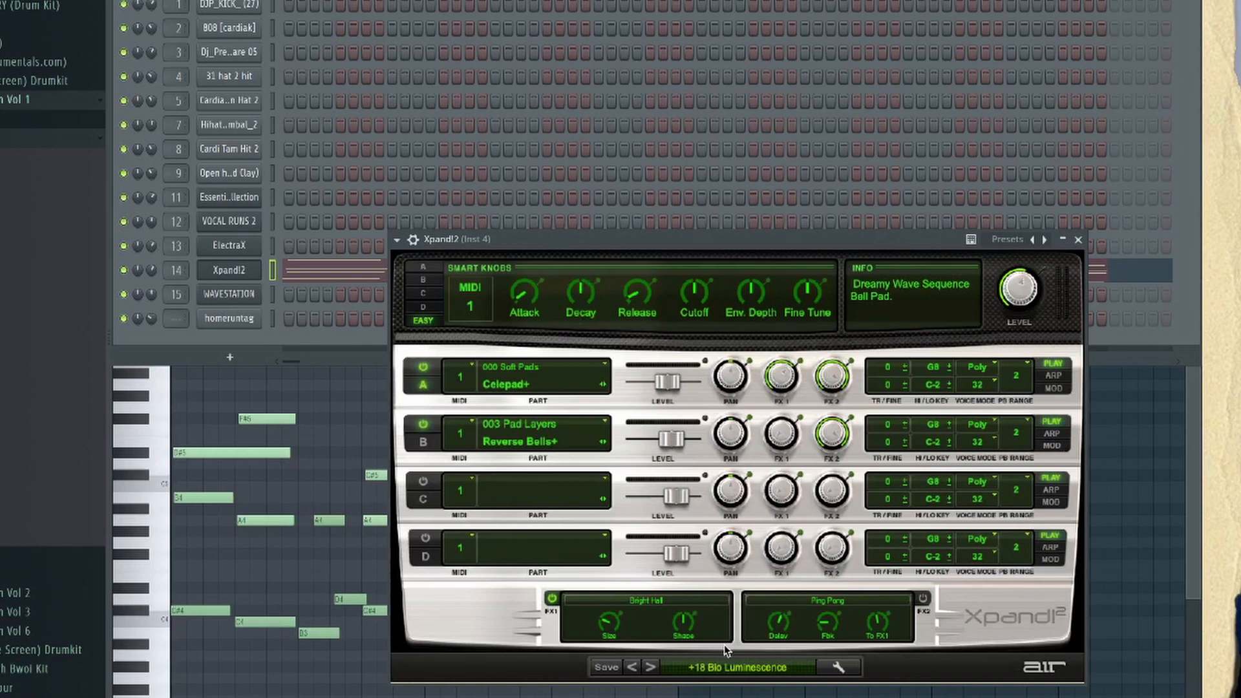
left_click(1078, 240)
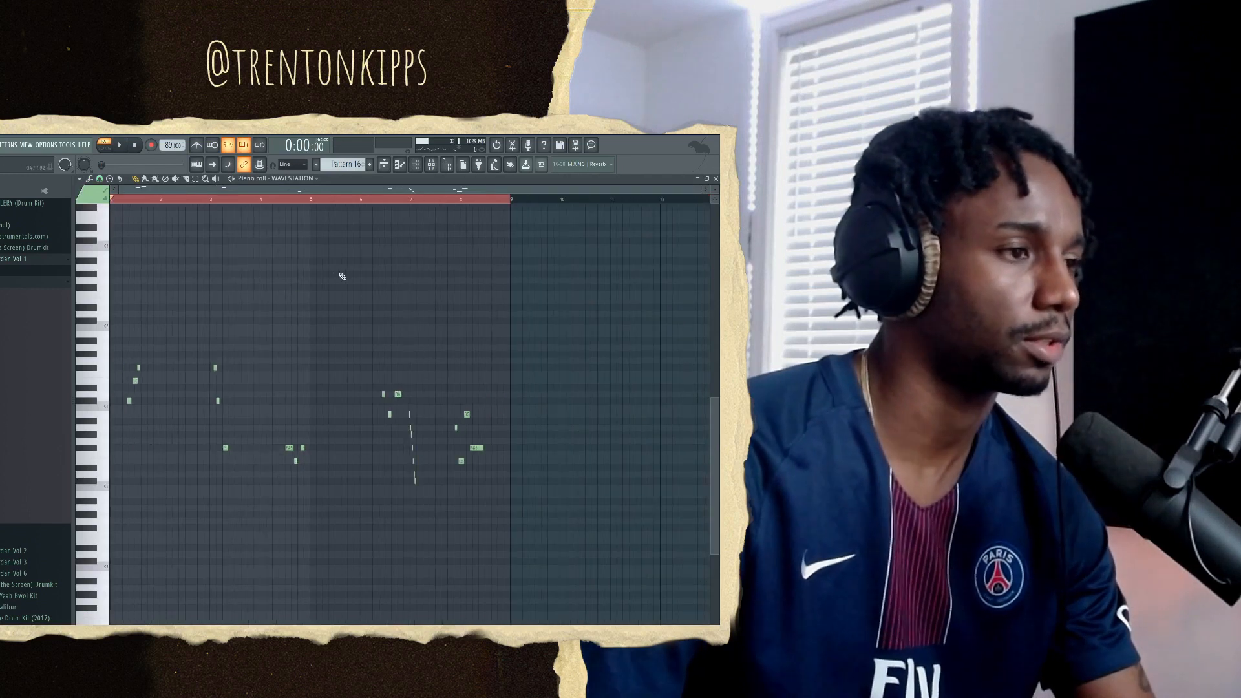
Check the preset of the WAVESTATION channel, close the plugin and return to Pattern 16's notes in the piano roll.
key("F6")
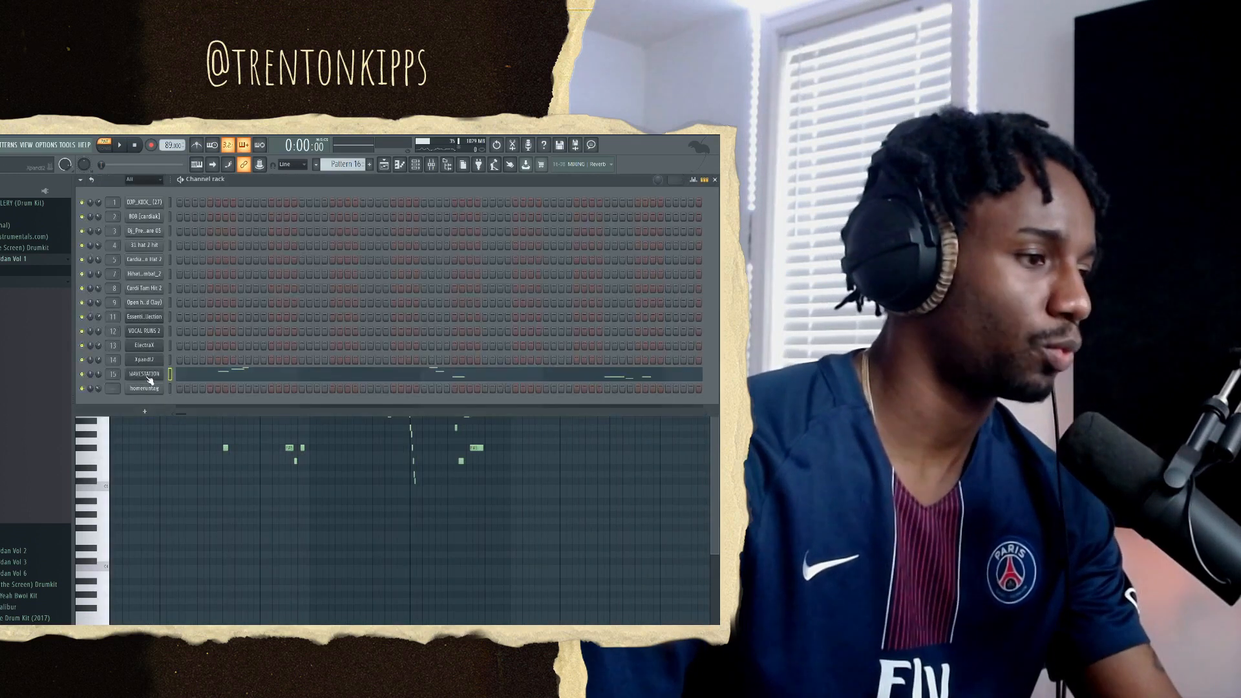
left_click(145, 374)
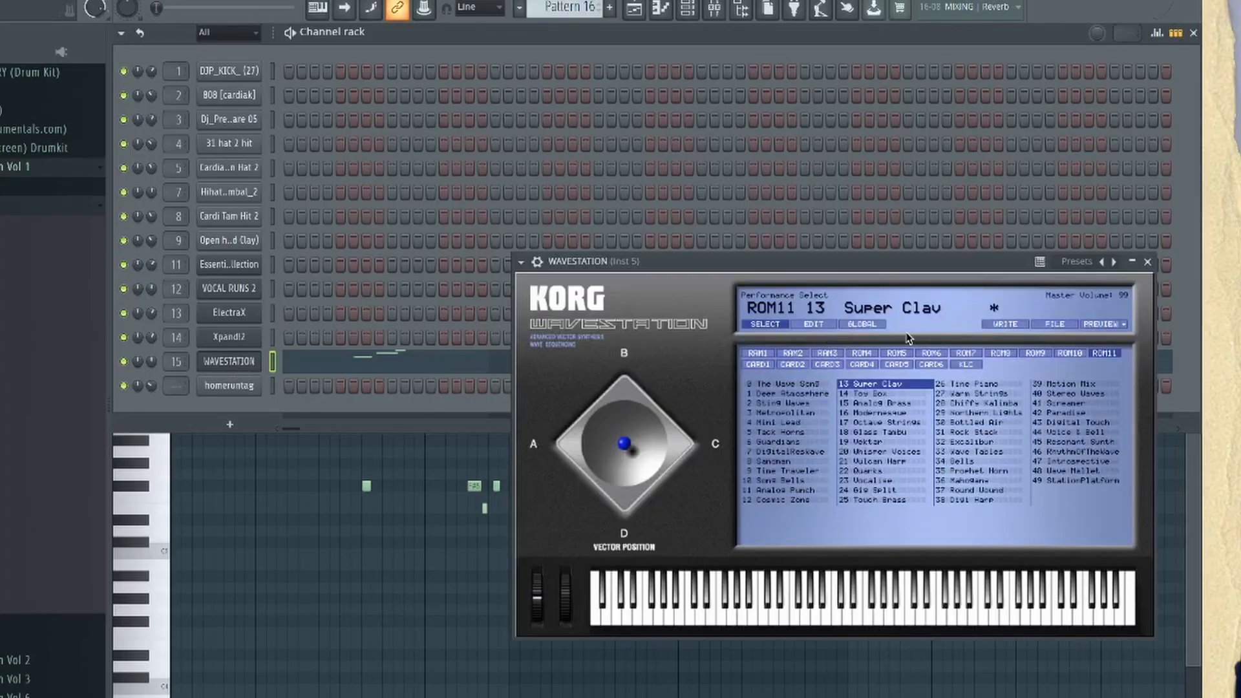
left_click(1150, 262)
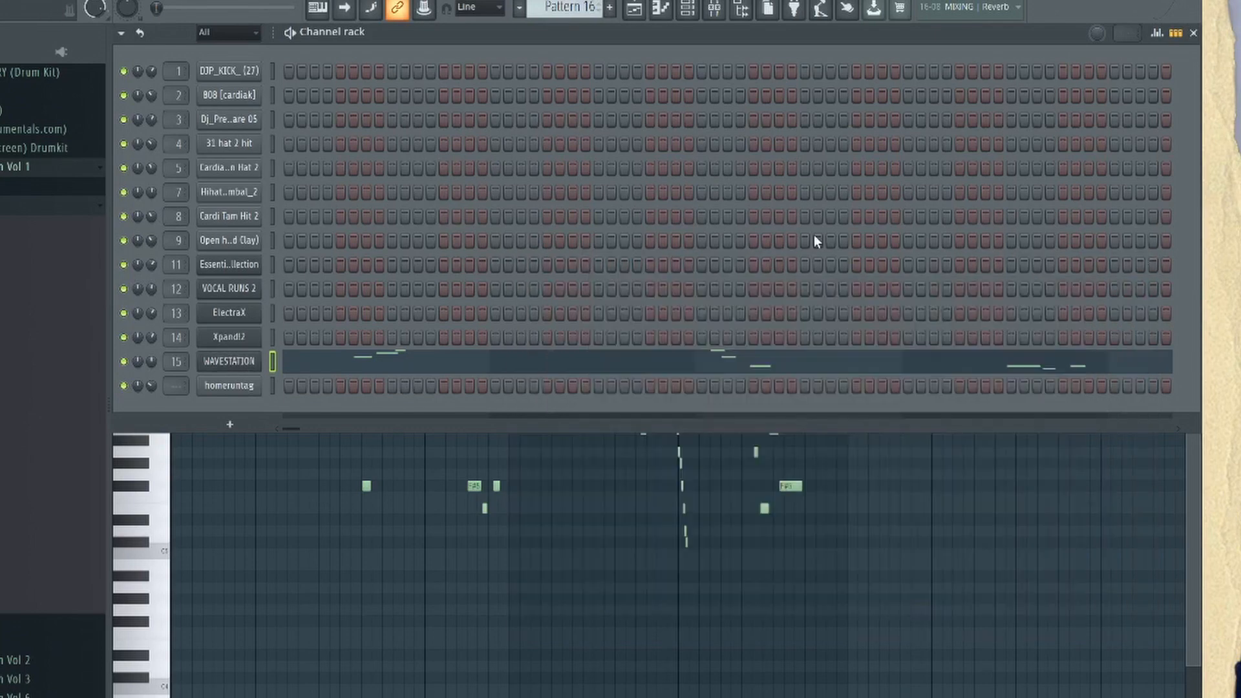
key("F6")
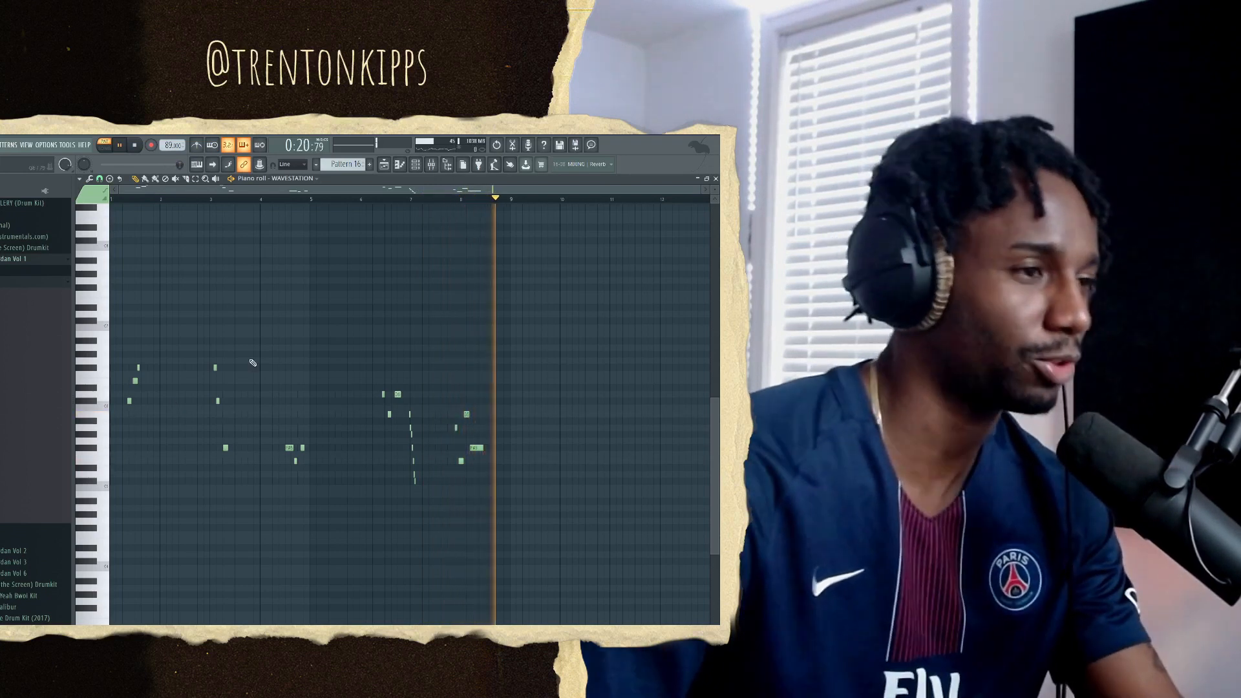
Return to the playlist, solo Track 10 and unmute Tracks 11 to 14 so only the melodic parts play.
key("F6")
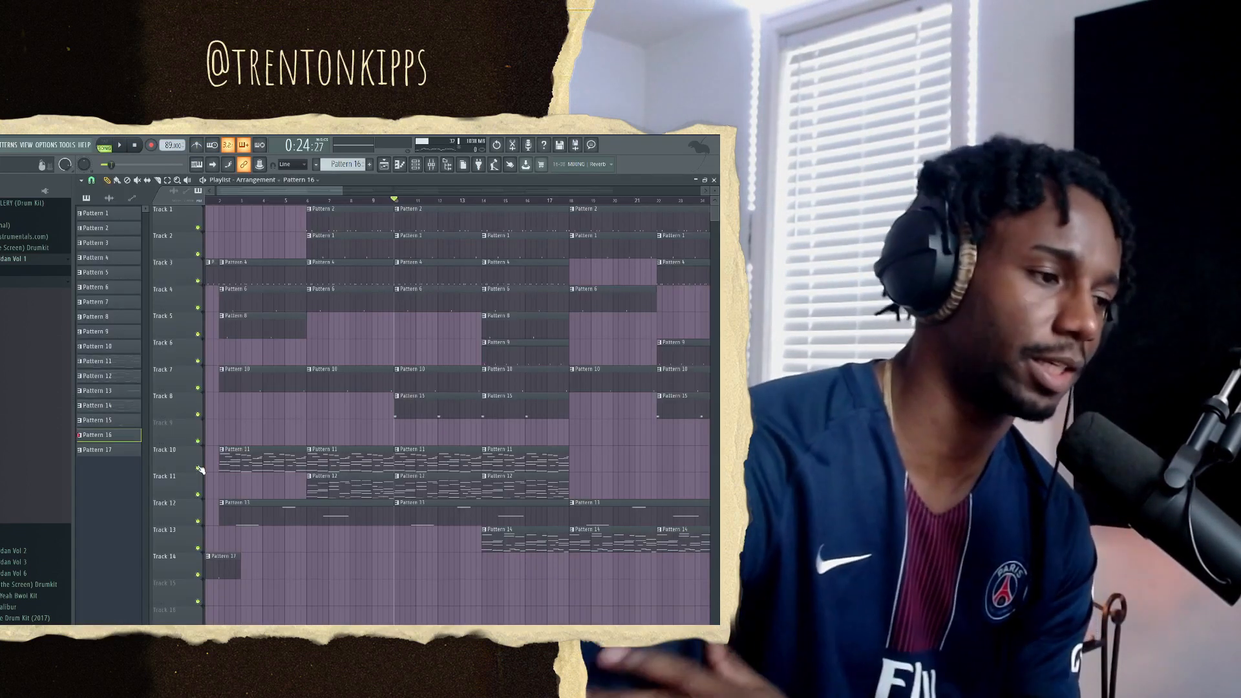
right_click(199, 468)
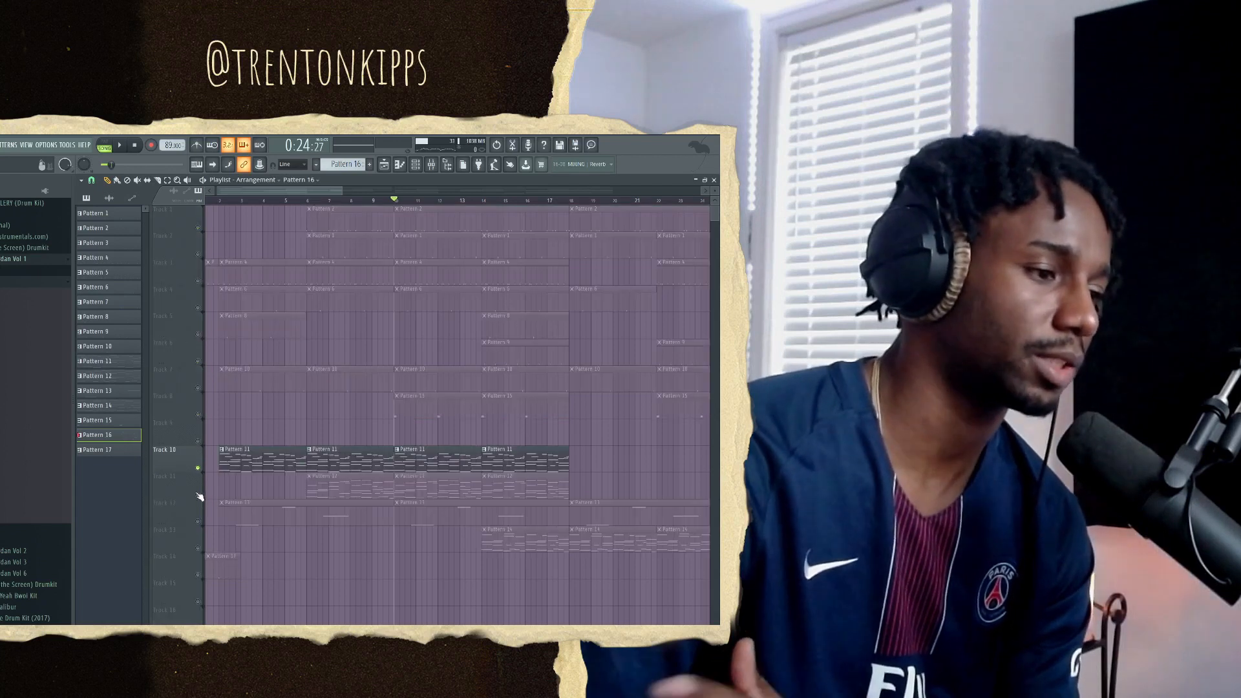
left_click(198, 521)
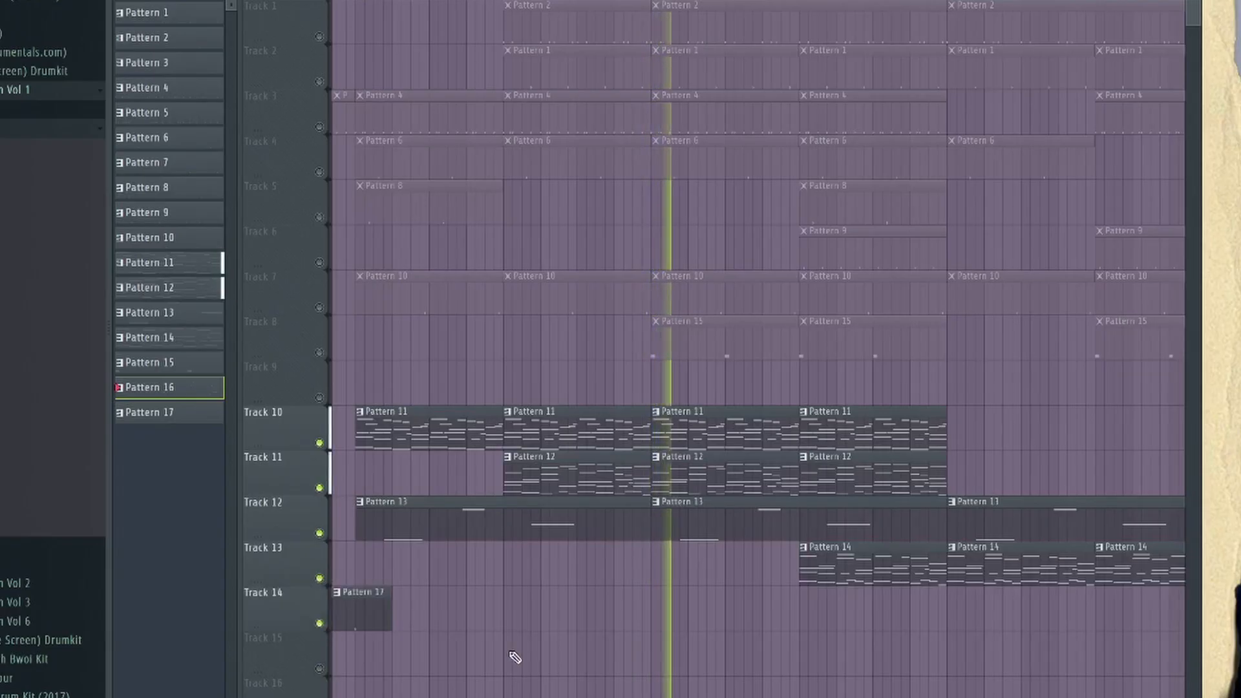
Follow the playback of Tracks 10 to 14 along the playlist to examine how the melodic patterns are arranged, ending with playback stopped.
scroll(515, 650, "down", 2)
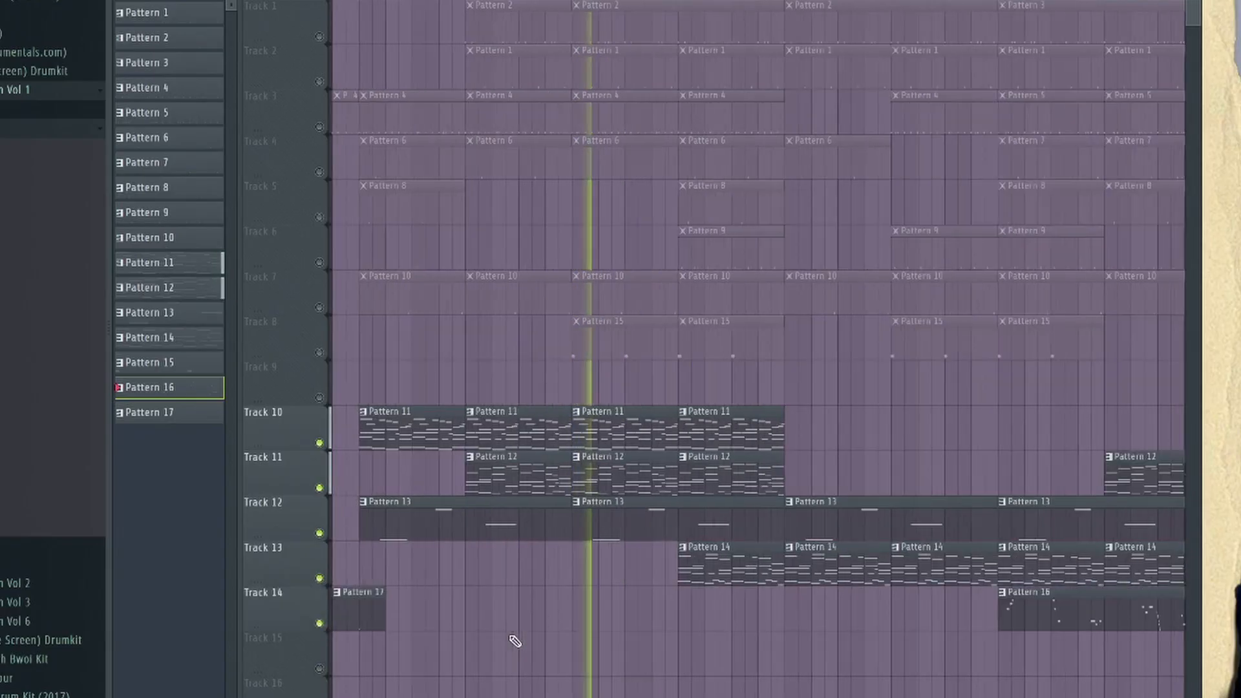
scroll(765, 673, "up", 1)
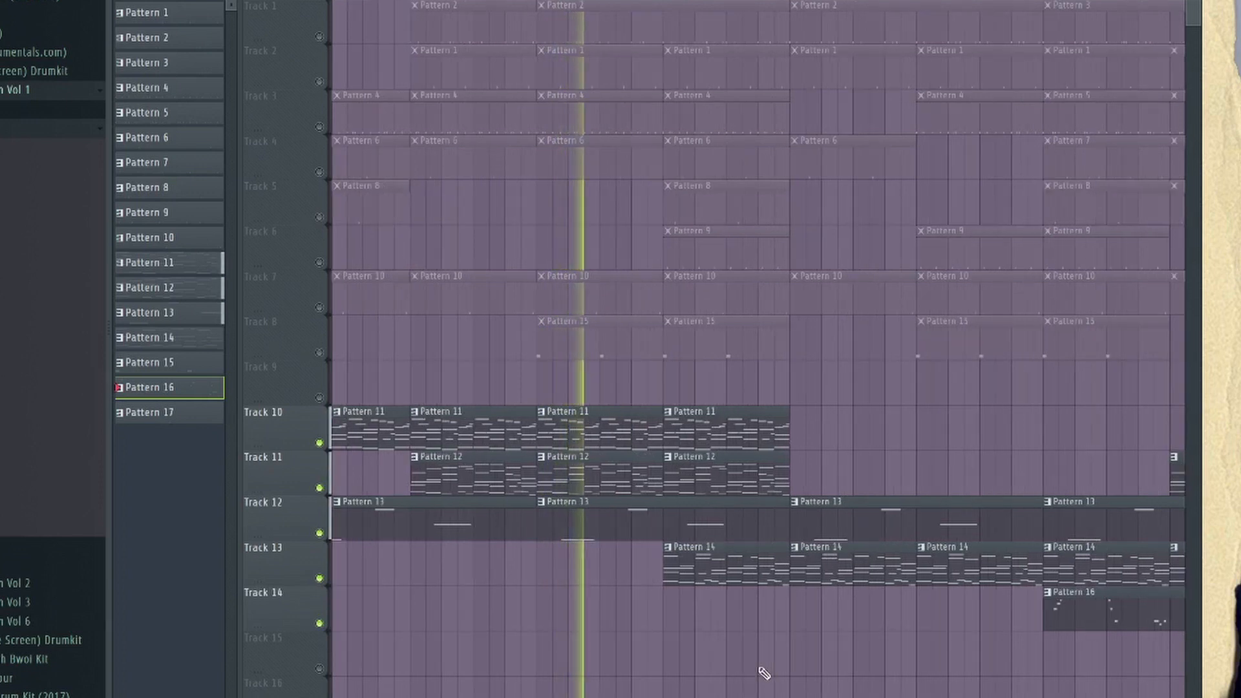
scroll(758, 349, "right", 3)
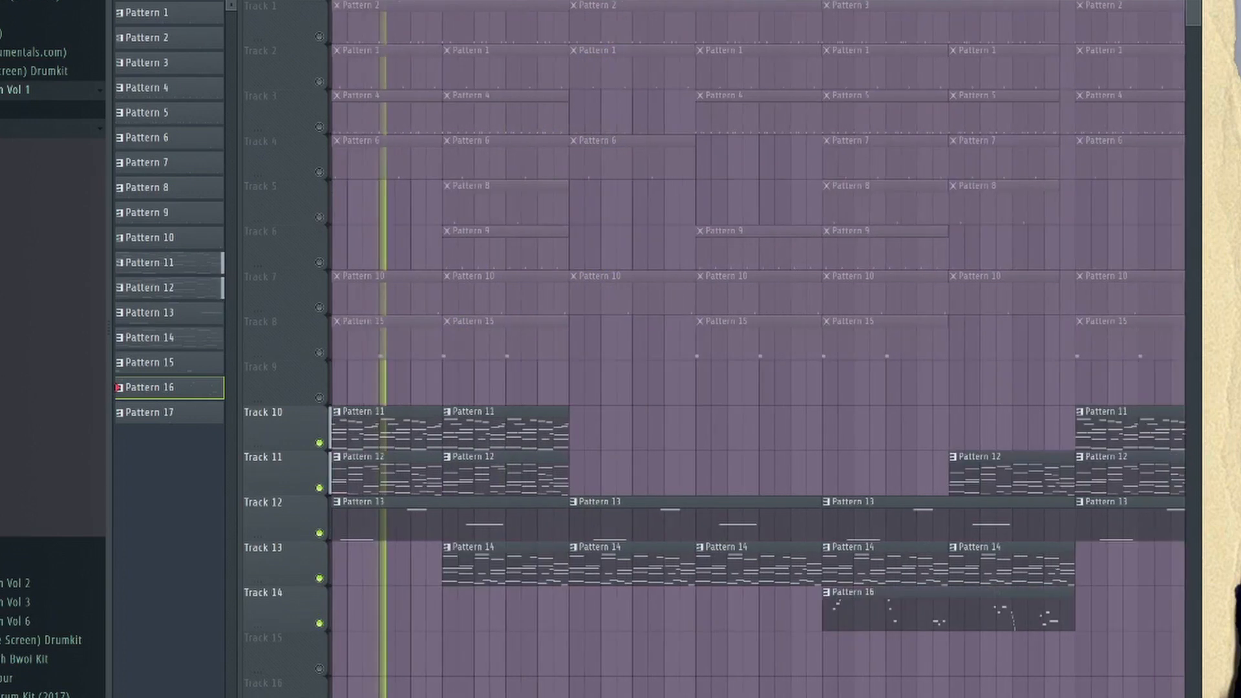
scroll(757, 349, "left", 2)
left_click_drag(797, 288, 745, 289)
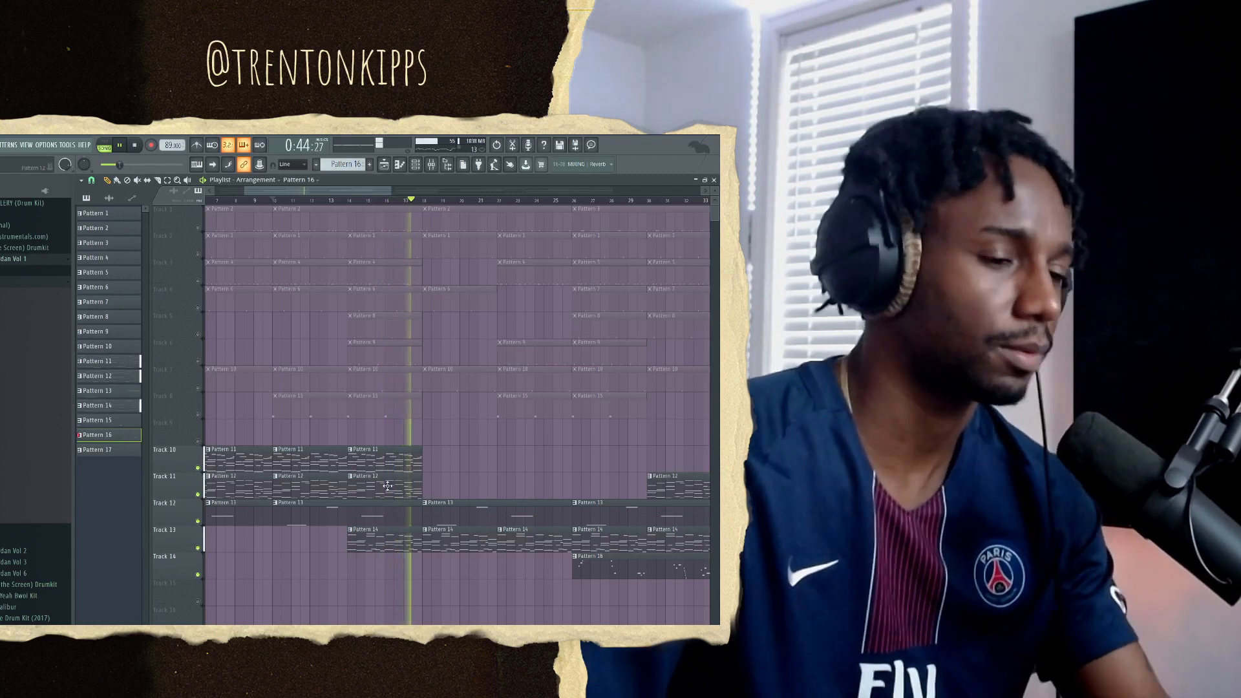
scroll(388, 486, "down", 2)
scroll(553, 481, "up", 1)
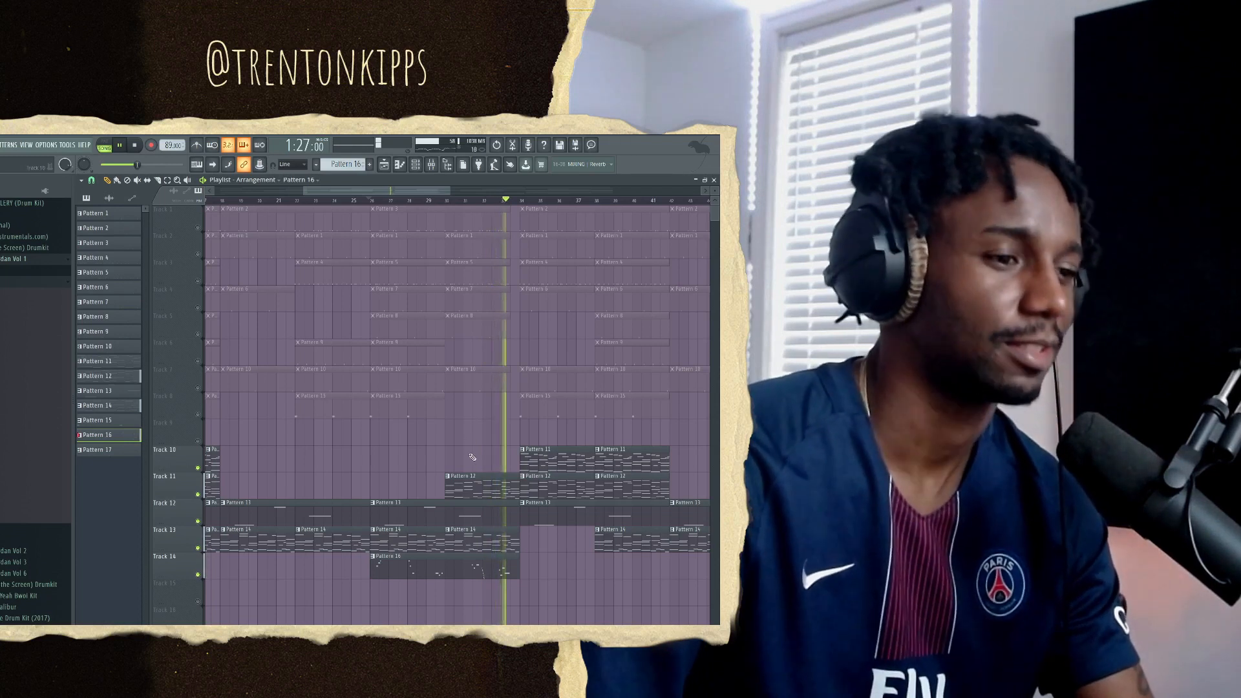
key("space")
Play the full arrangement from the beginning with all drum and melody tracks unmuted.
scroll(473, 457, "down", 2)
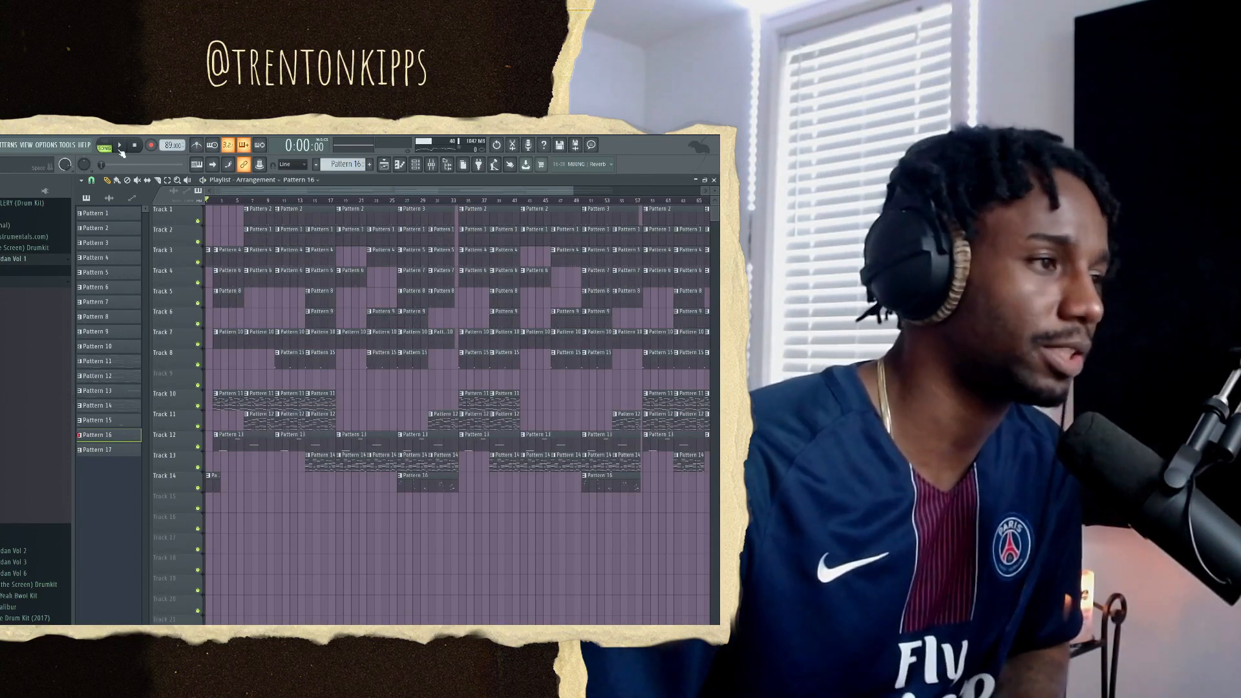
left_click(121, 147)
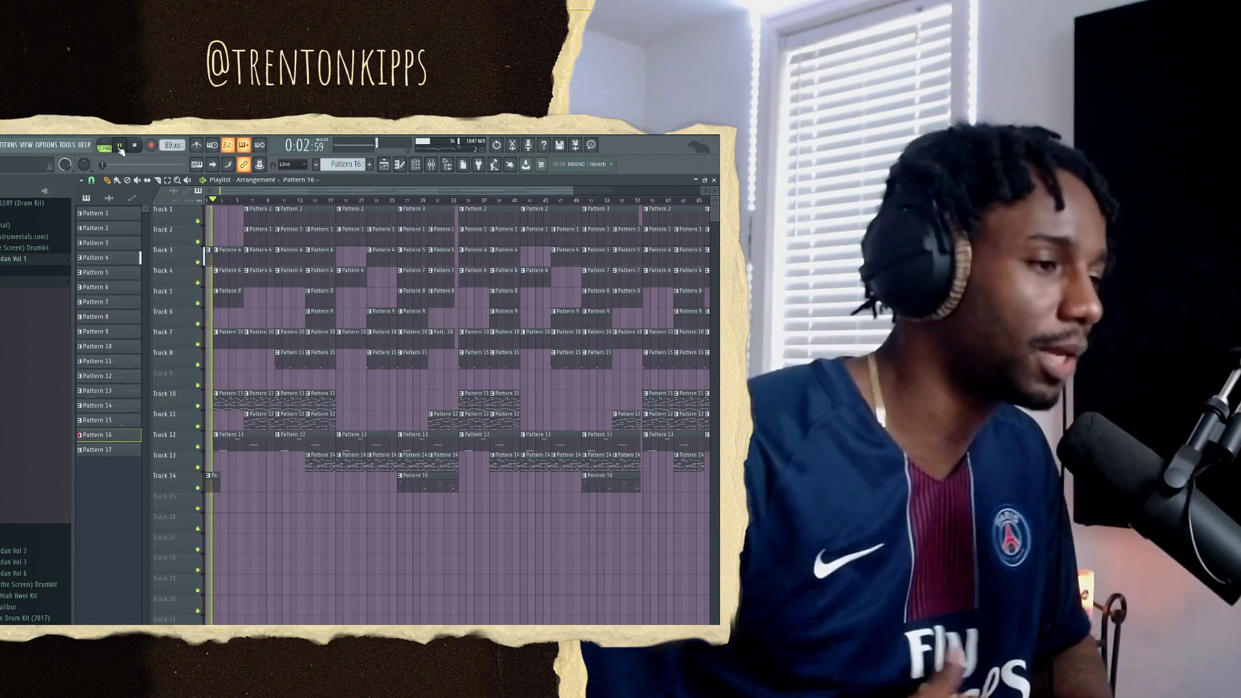